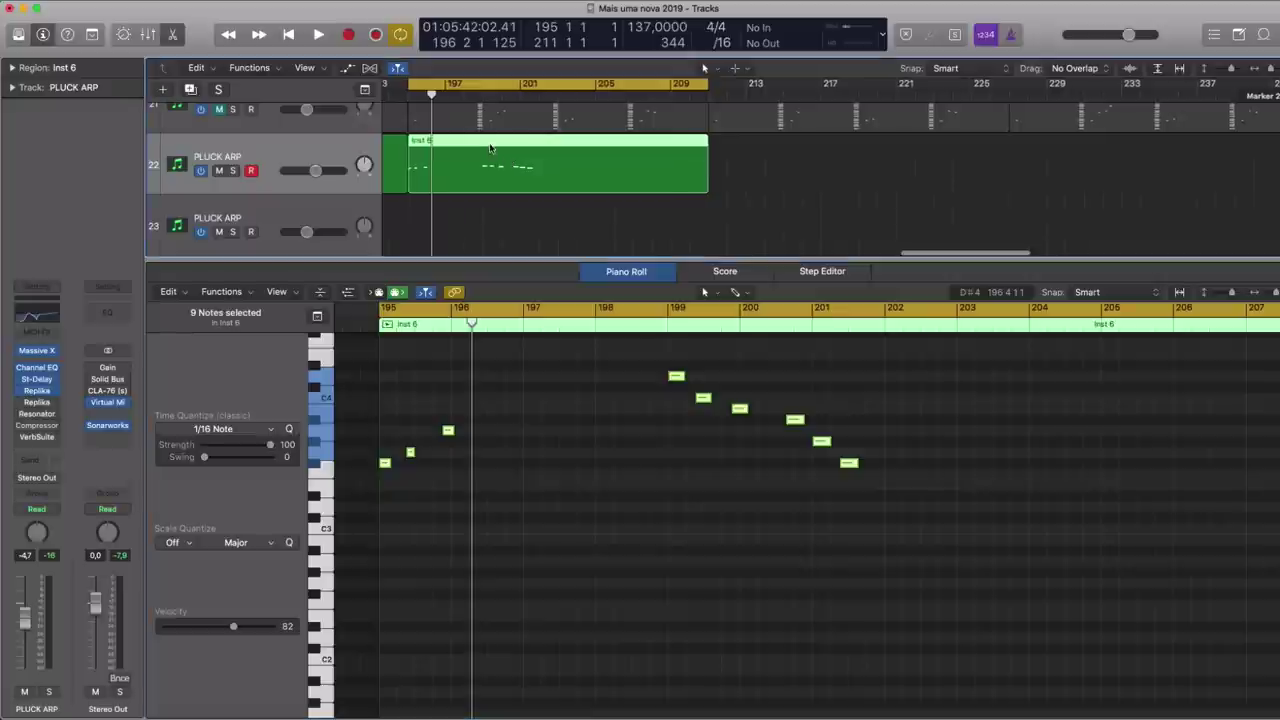
- Open the Massive X instrument on the armed PLUCK ARP track and list its Piano / Keys presets
scroll(495, 155, "up", 2)
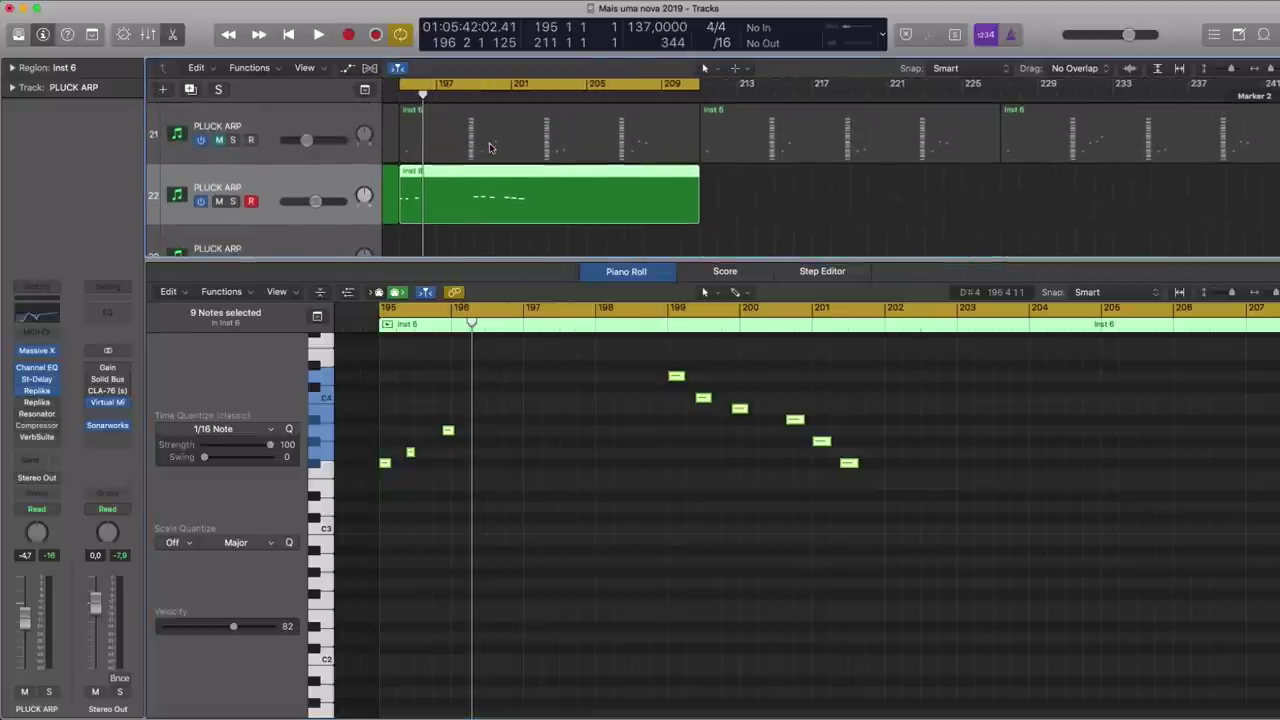
mouse_move(26, 352)
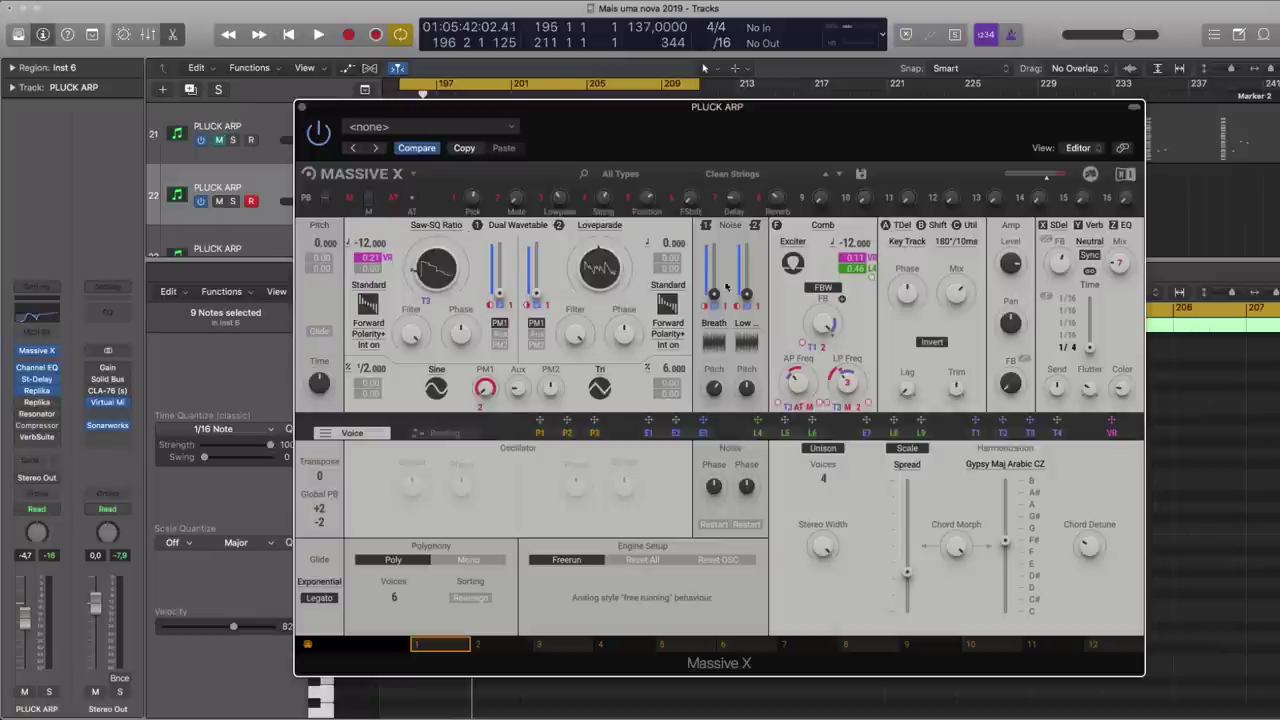
left_click(618, 173)
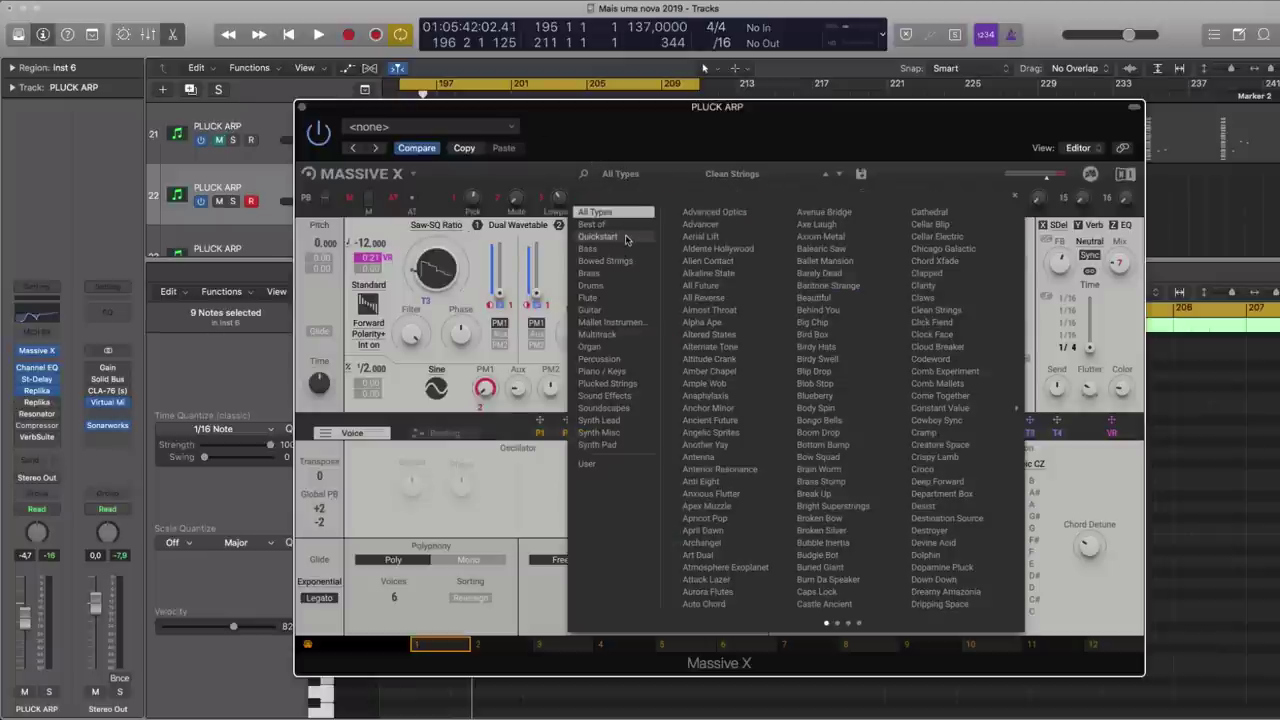
left_click(610, 372)
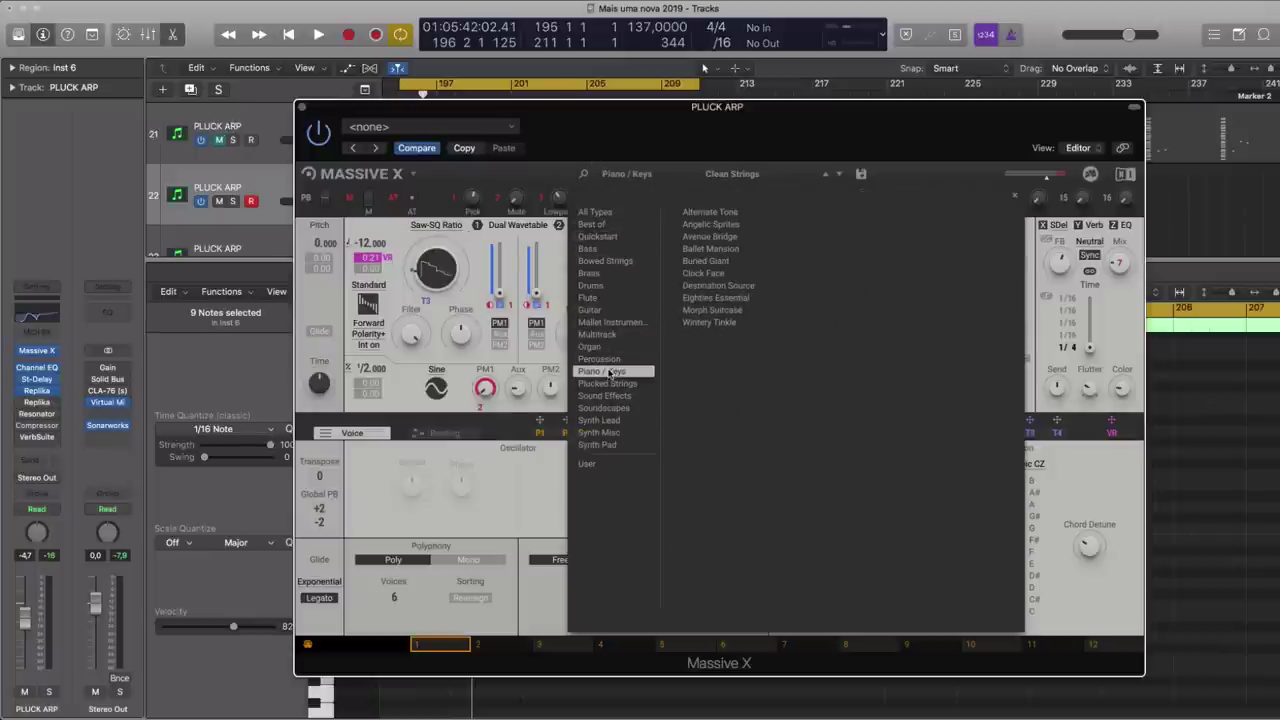
- Load the Ballet Mansion preset and audition it with Musical Typing
left_click(700, 249)
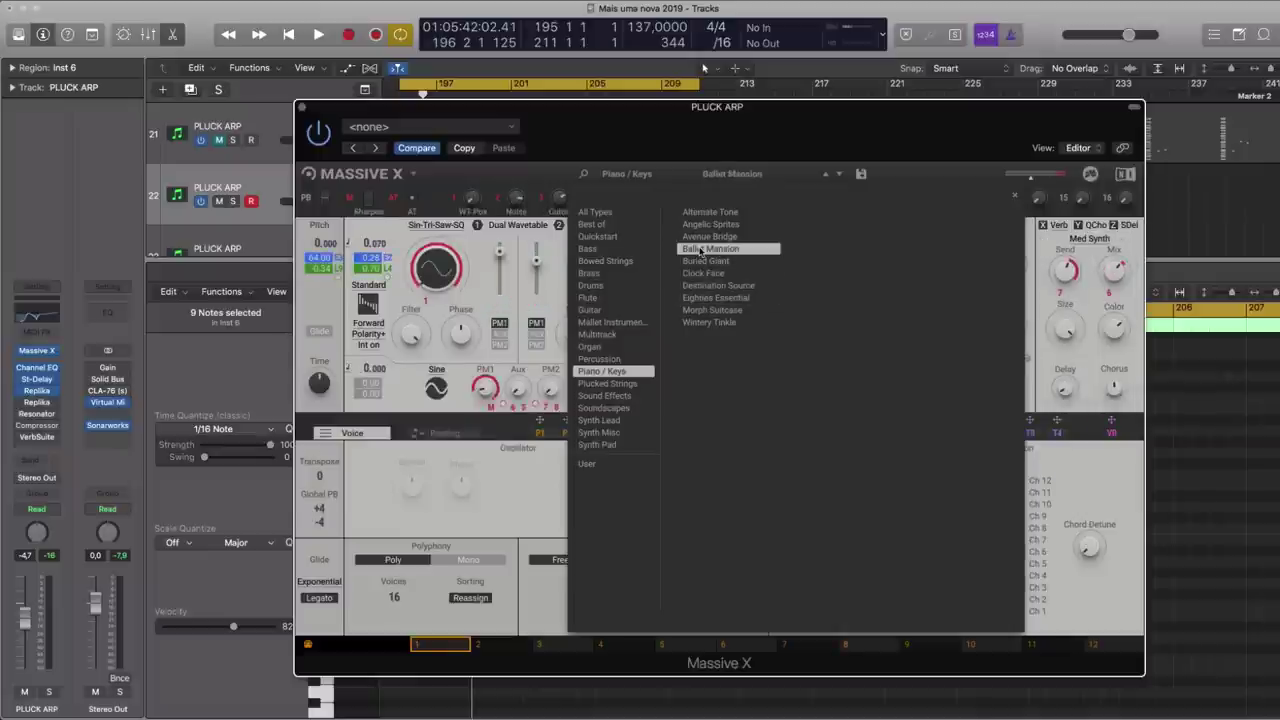
key("super+k")
key("k")
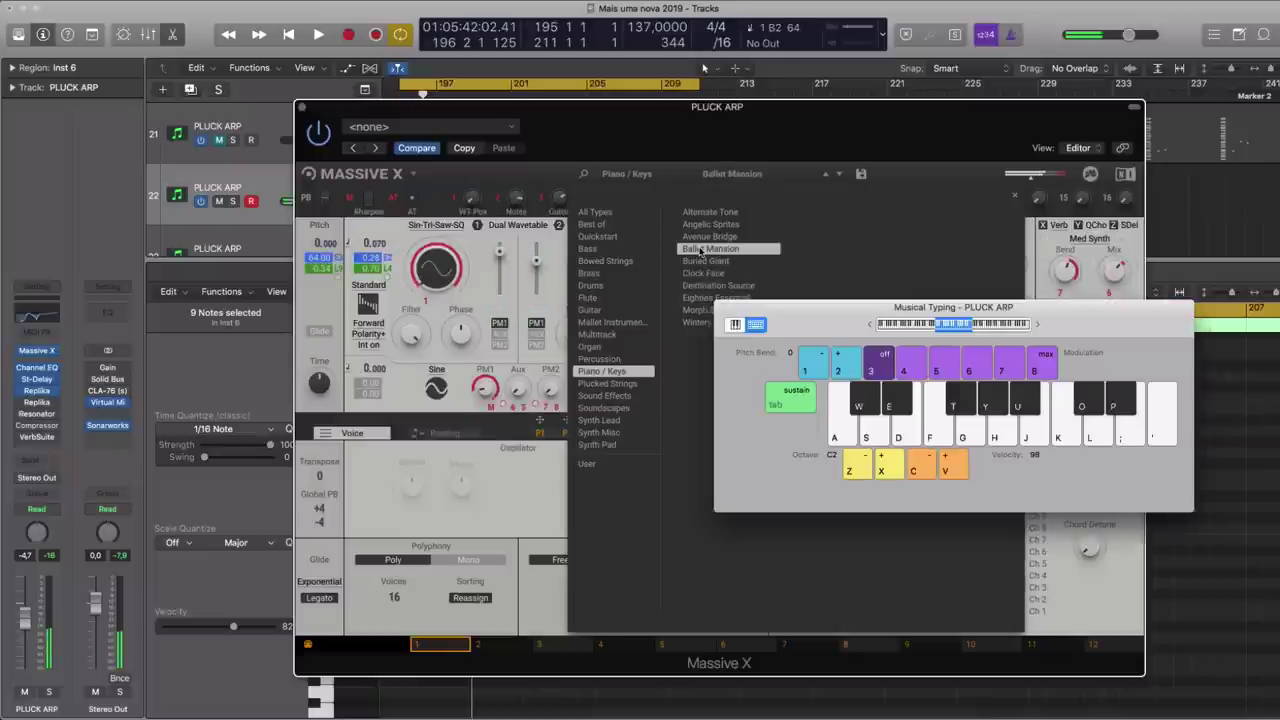
key("a")
key("super+k")
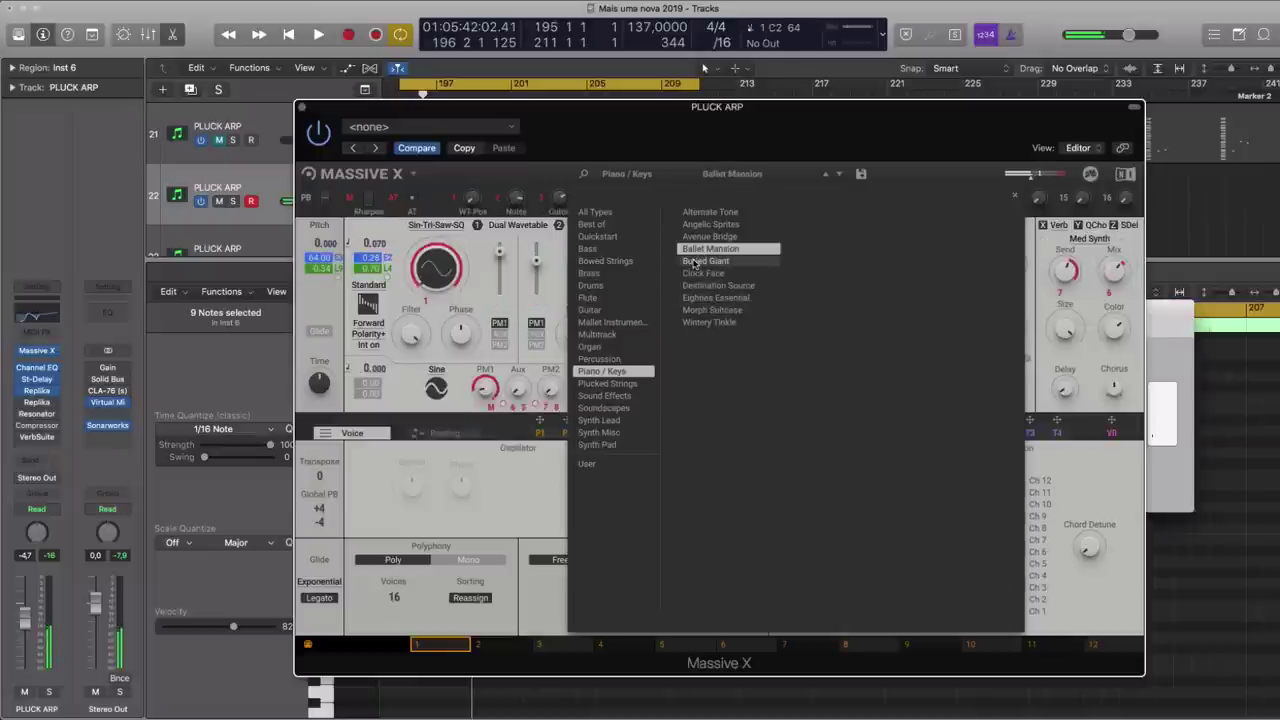
- Audition the Buried Giant and Clock Face presets by playing a note on each
left_click(703, 262)
key("a")
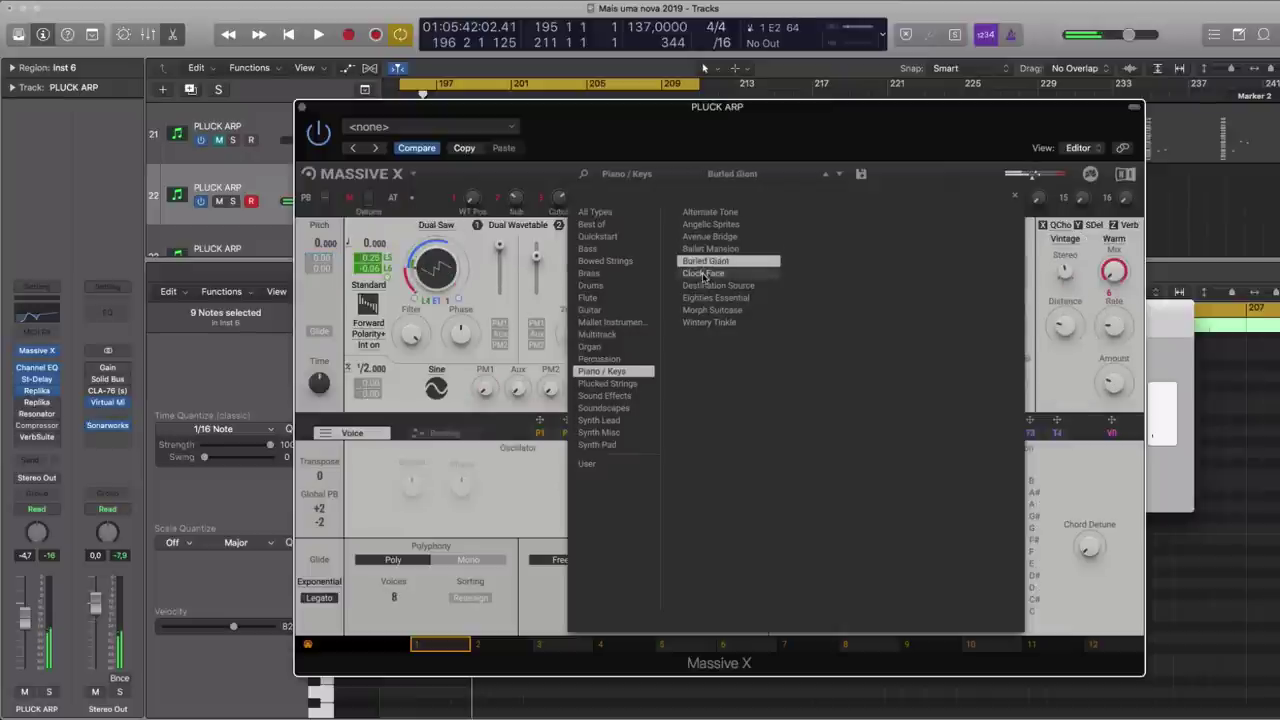
left_click(703, 274)
key("a")
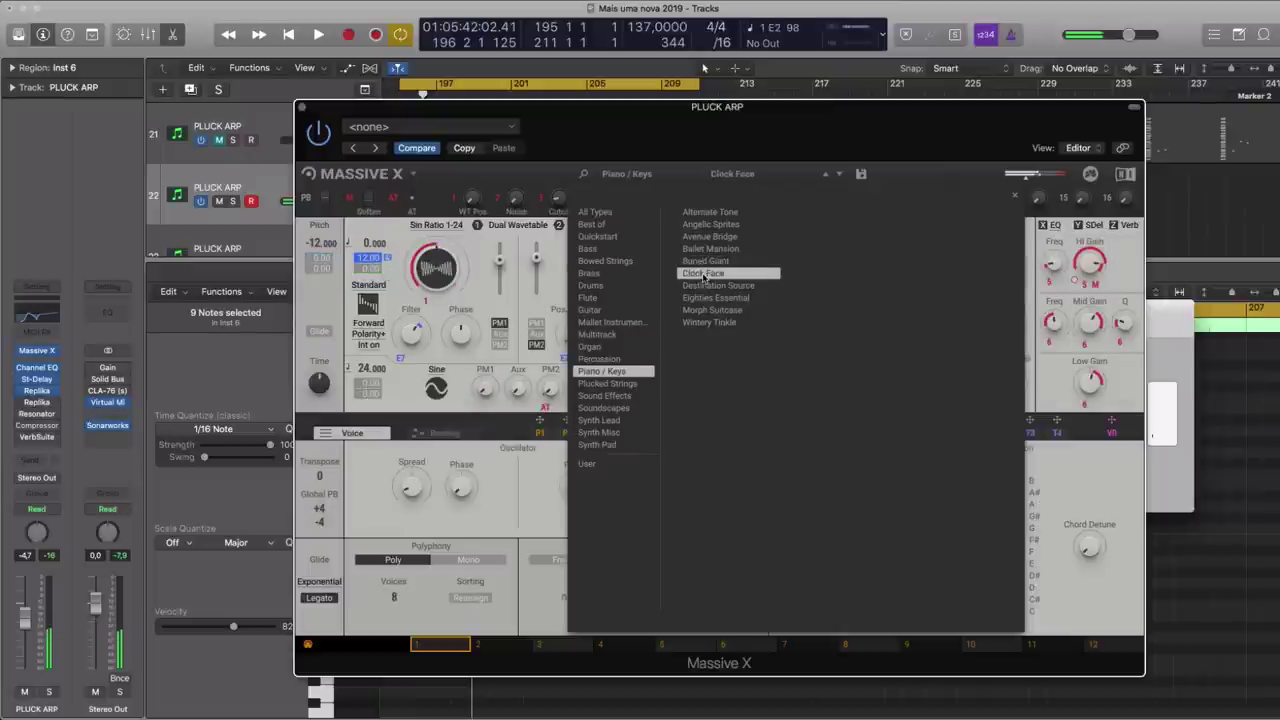
- Audition the Morph Suitcase and Wintery Tinkle presets by playing notes on each
left_click(724, 310)
key("a")
key("f")
key("s")
key("l")
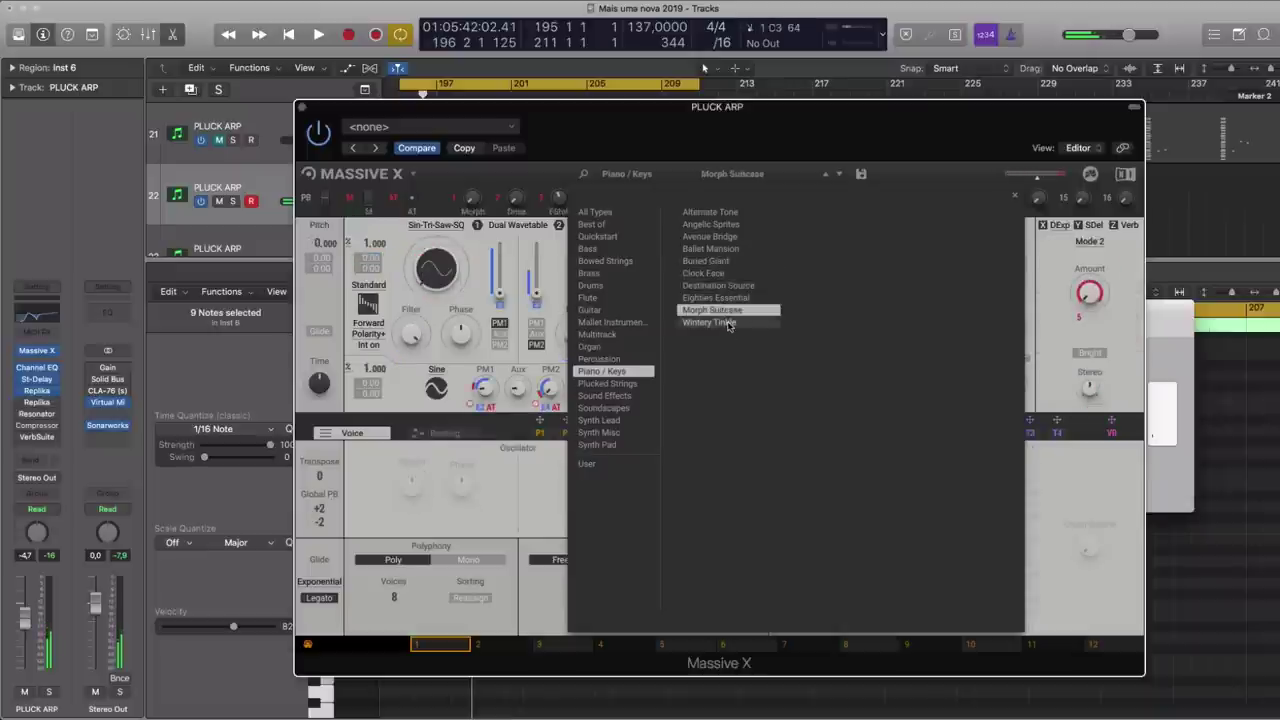
left_click(728, 323)
key("a")
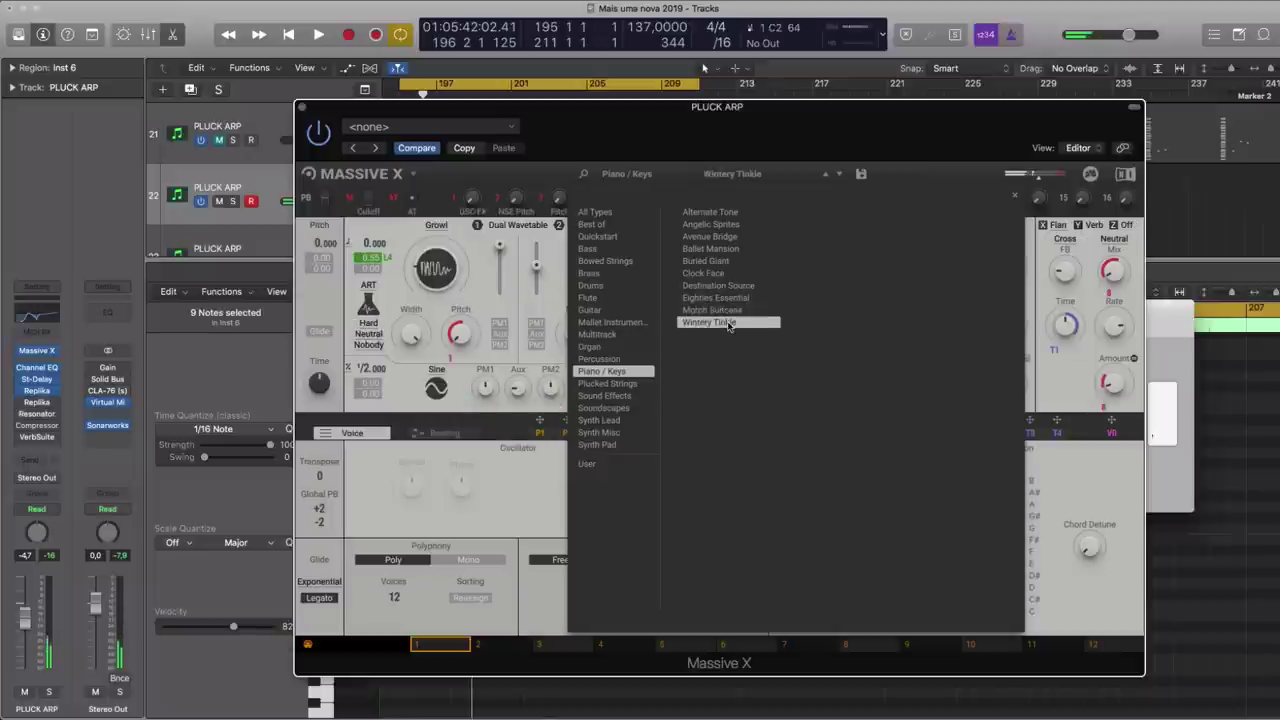
- Try the Wonky Comb and Soup Noodle presets from the Guitar category, settle on Clean Strings and leave the preset browser
left_click(612, 311)
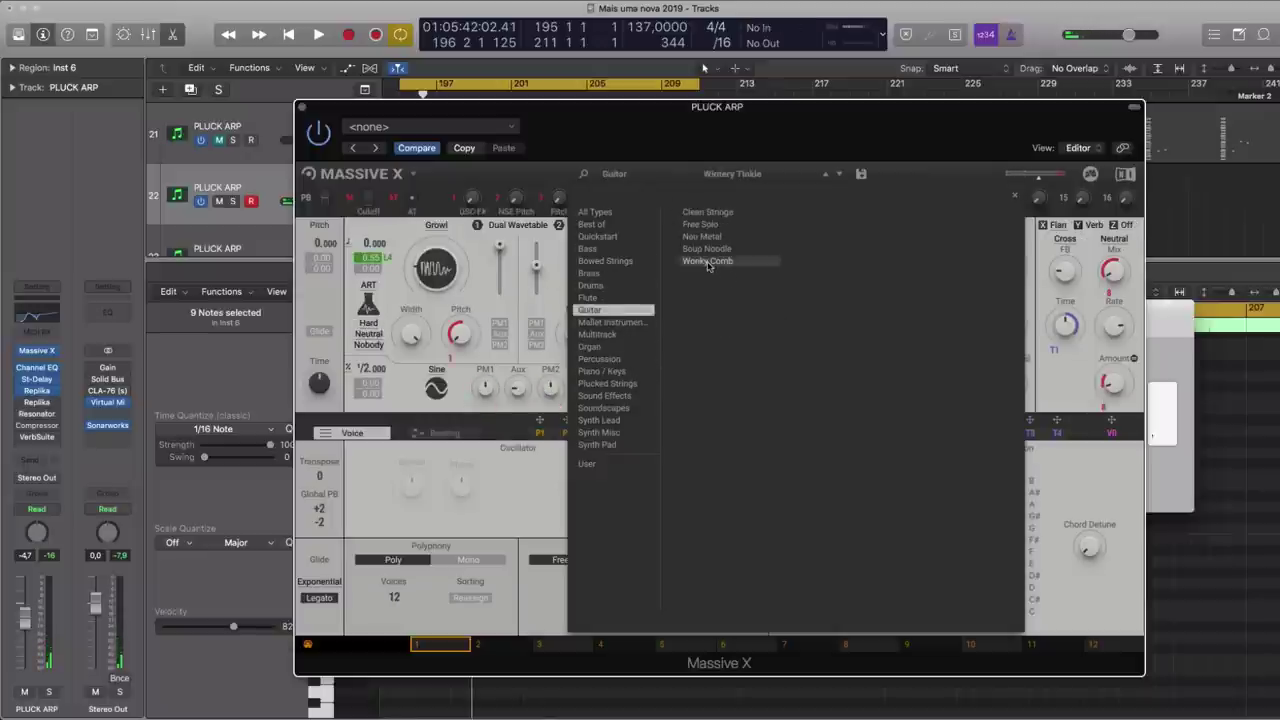
left_click(707, 262)
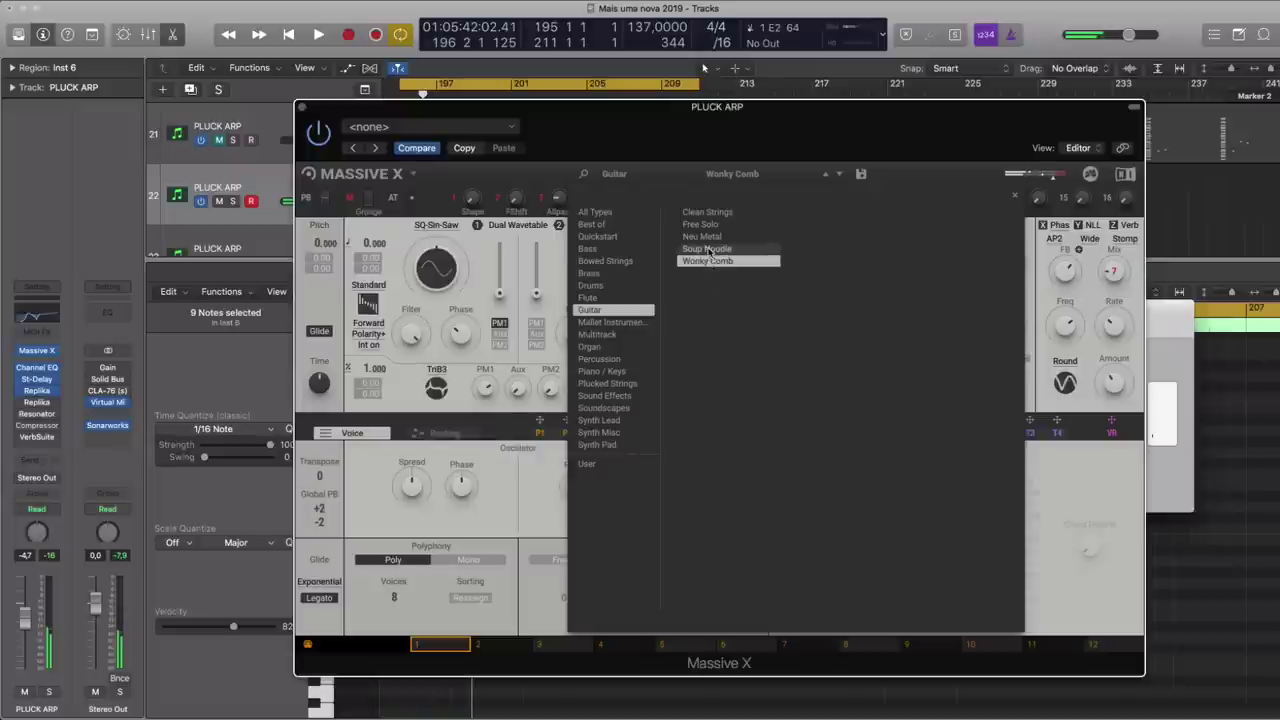
left_click(710, 249)
left_click(707, 212)
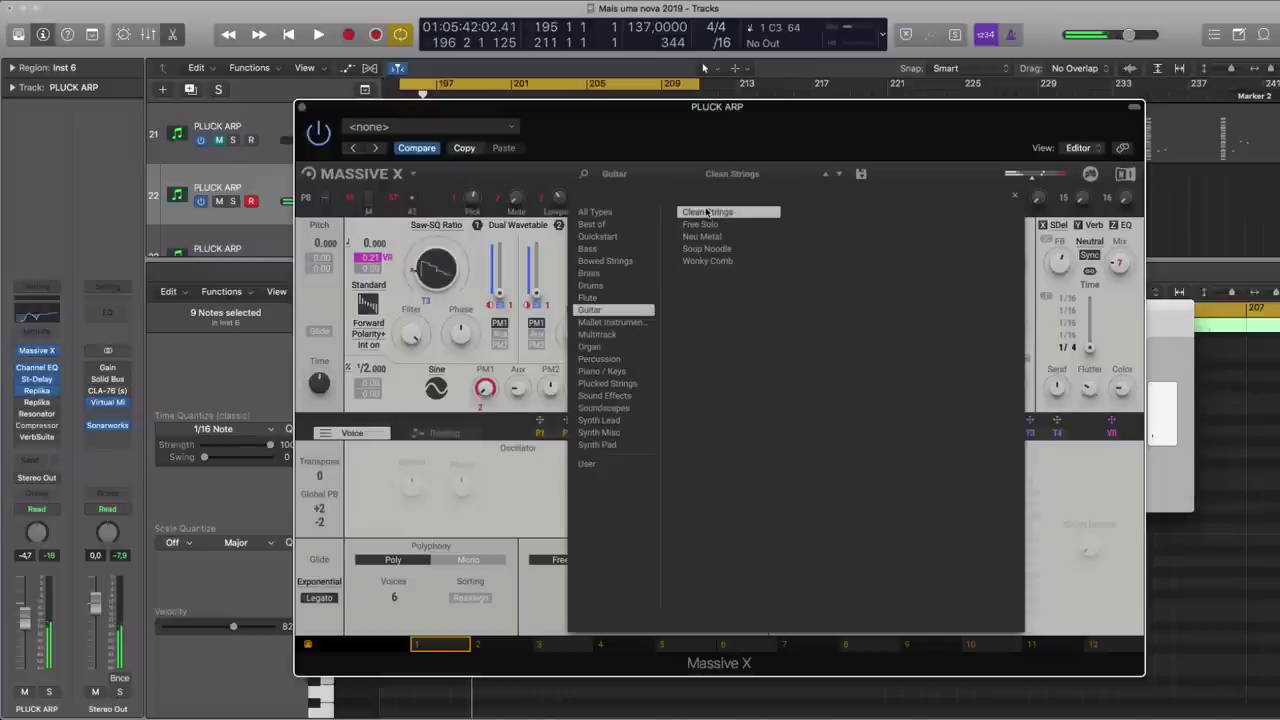
left_click(558, 245)
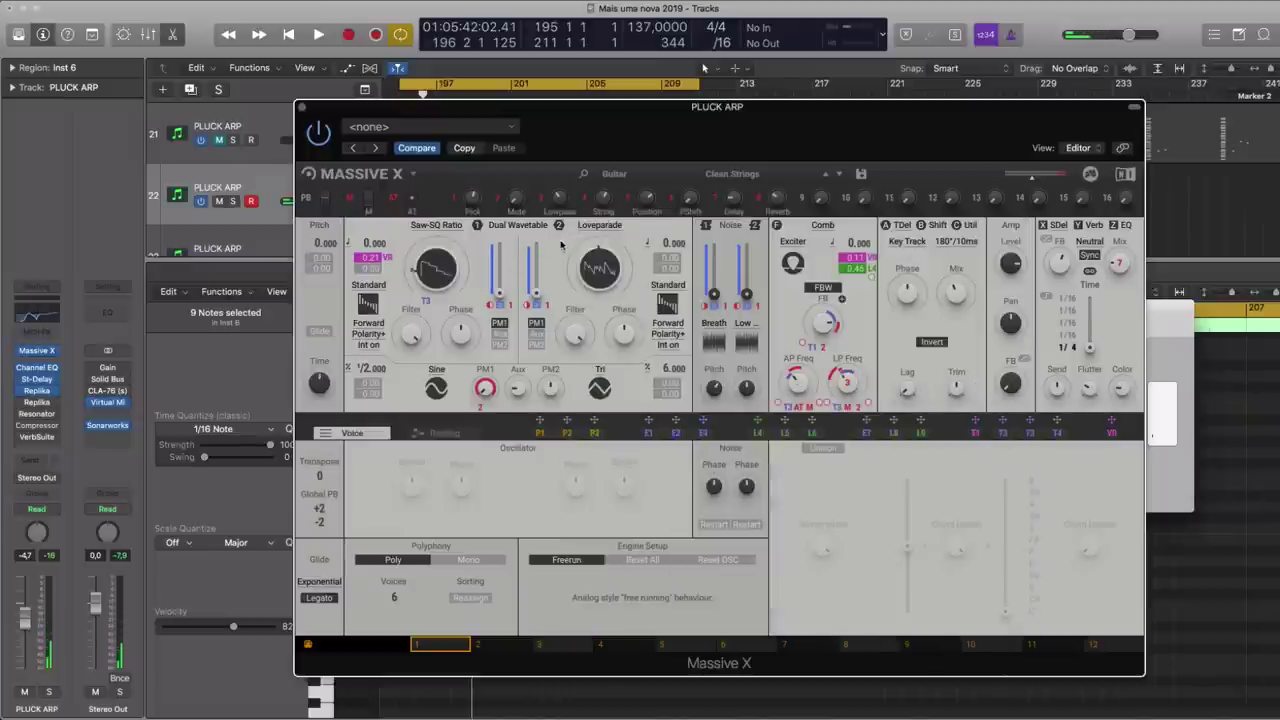
- Reposition the Massive X window and play back the region to hear the Clean Strings preset
left_click_drag(931, 117, 824, 125)
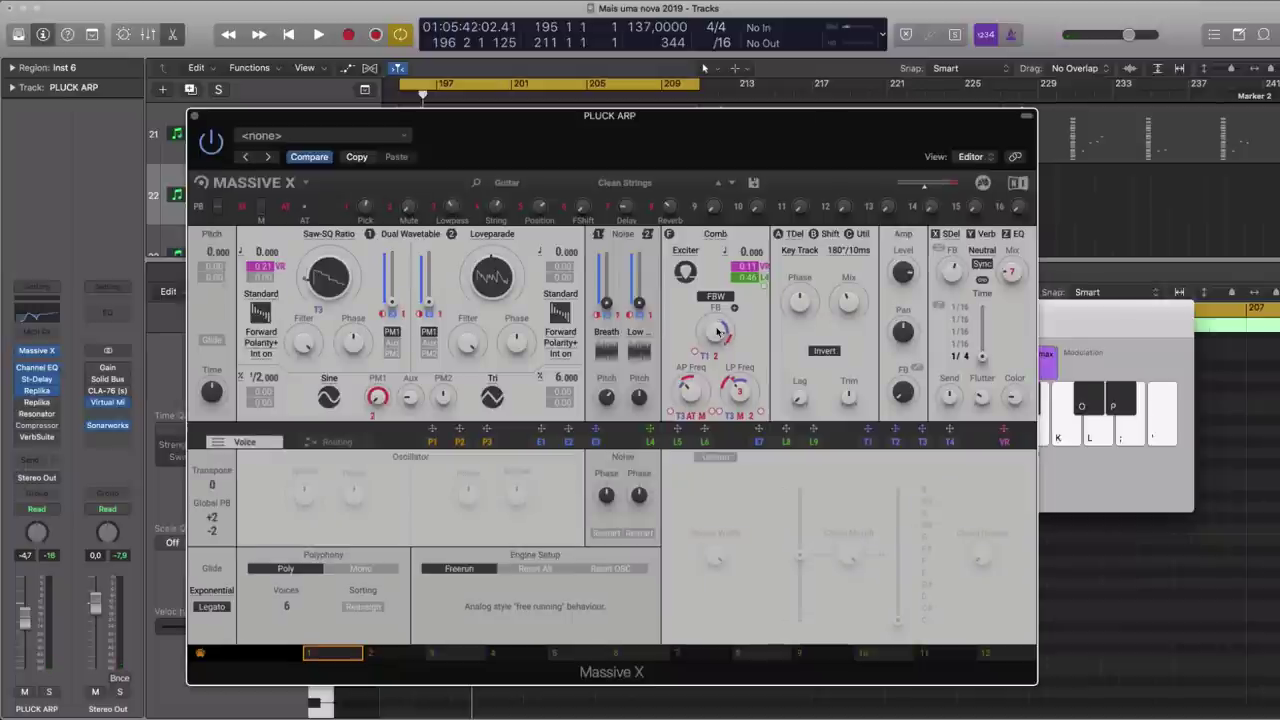
key("space")
key("space")
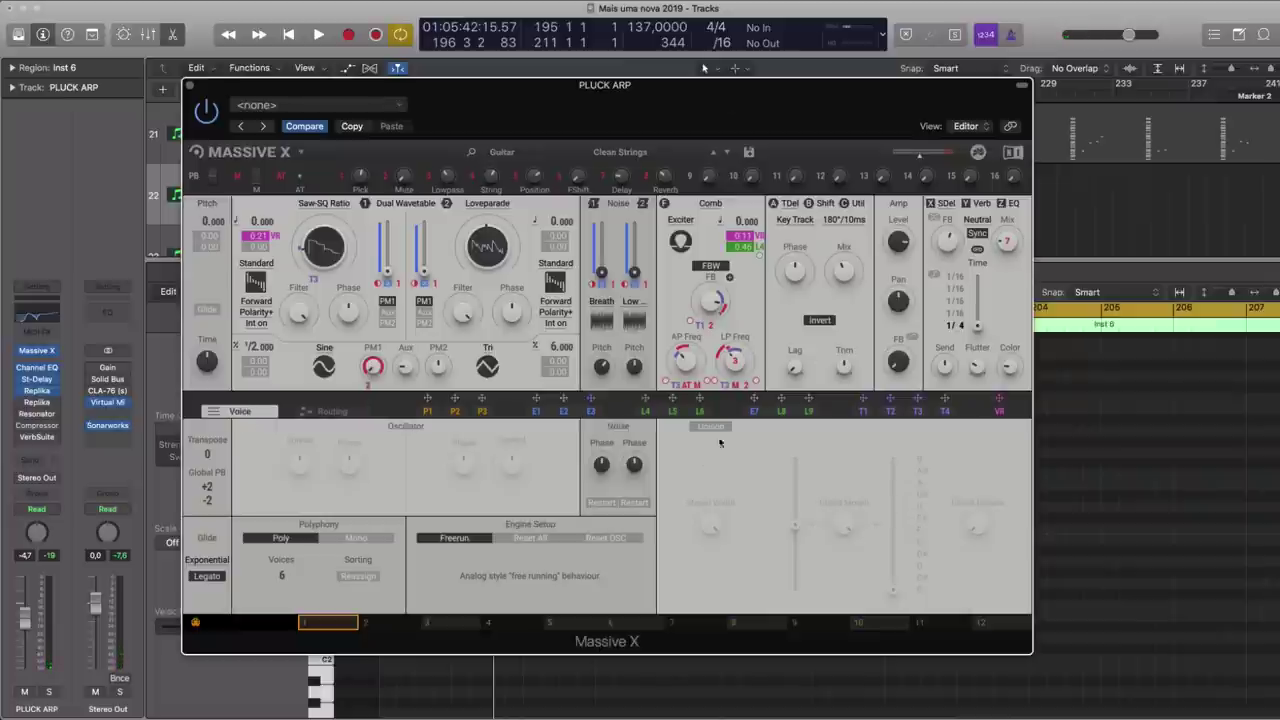
- Enable Unison and its Scale option in Massive X, and set the harmonization scale to Persian CZ from the Heptatonic list
left_click(710, 427)
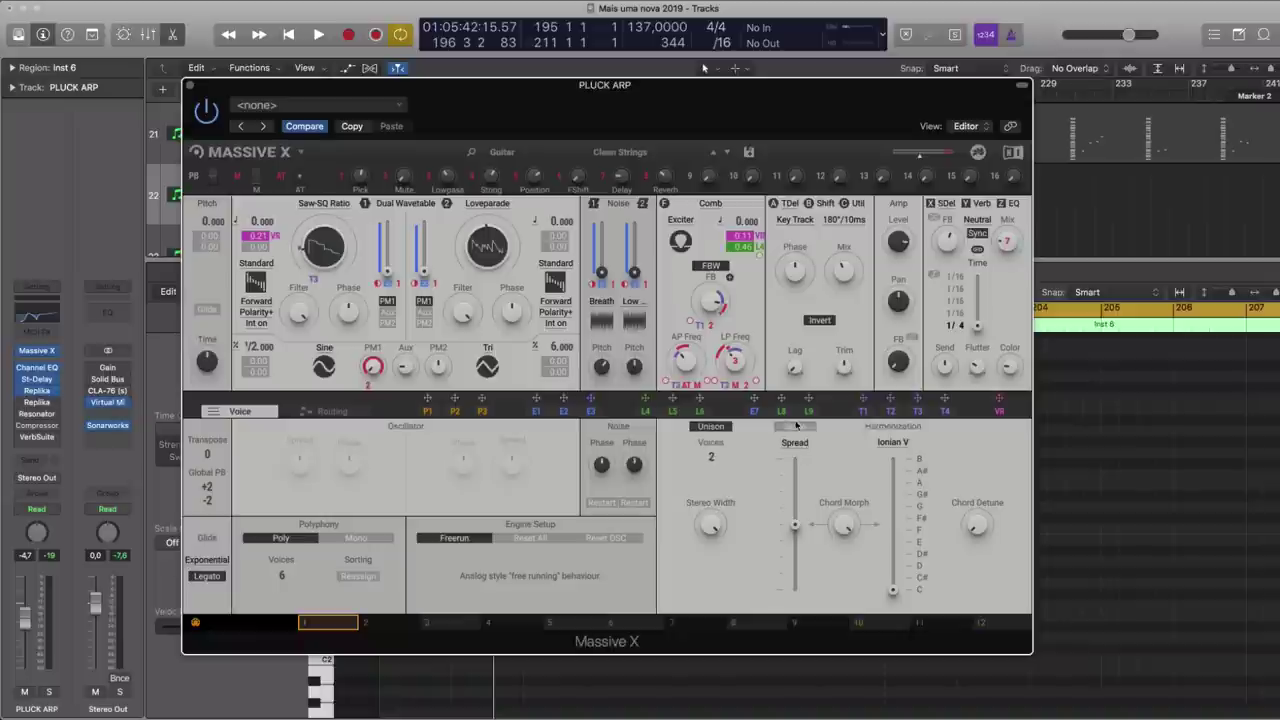
left_click(804, 432)
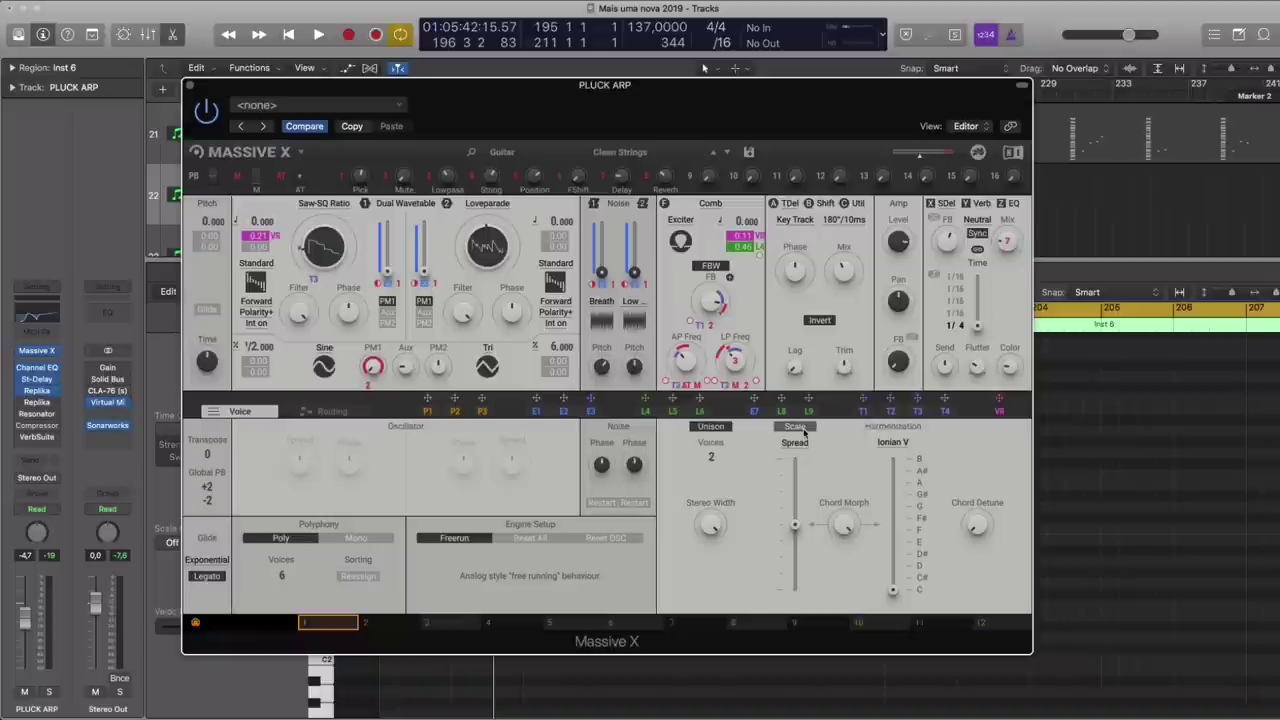
left_click(886, 444)
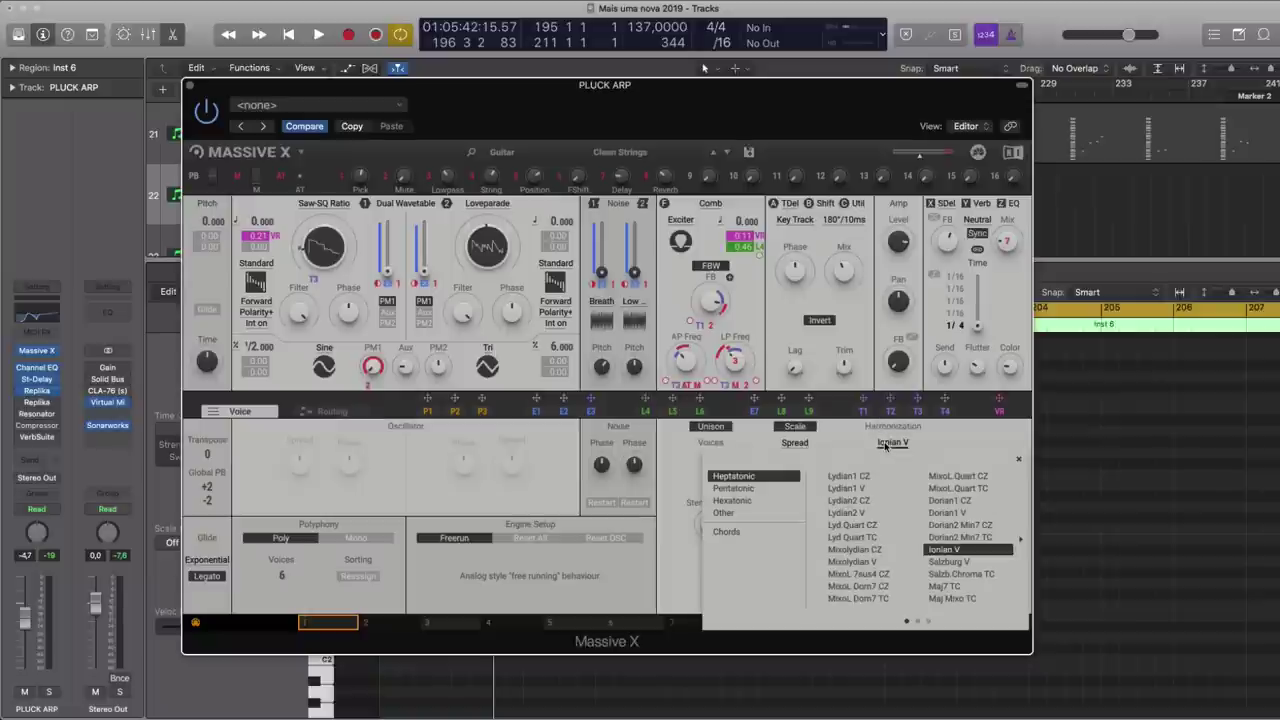
left_click(917, 621)
left_click(929, 621)
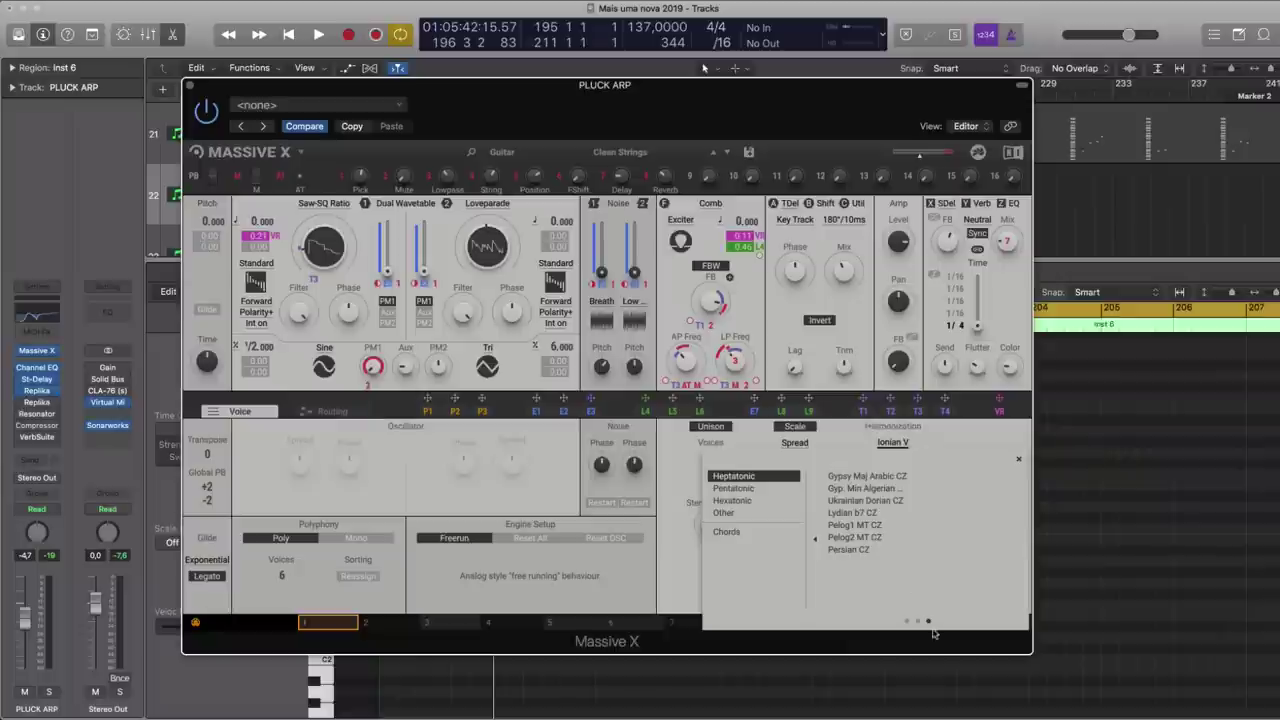
left_click(915, 621)
left_click(907, 621)
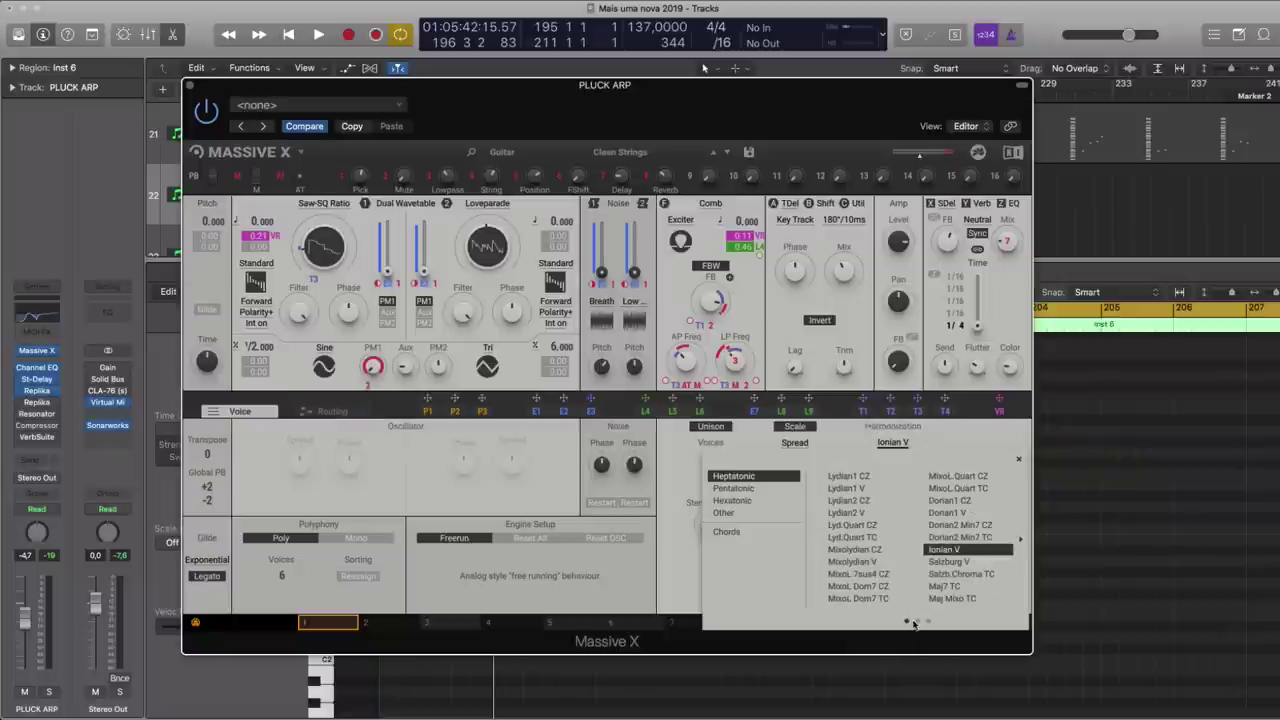
left_click(929, 621)
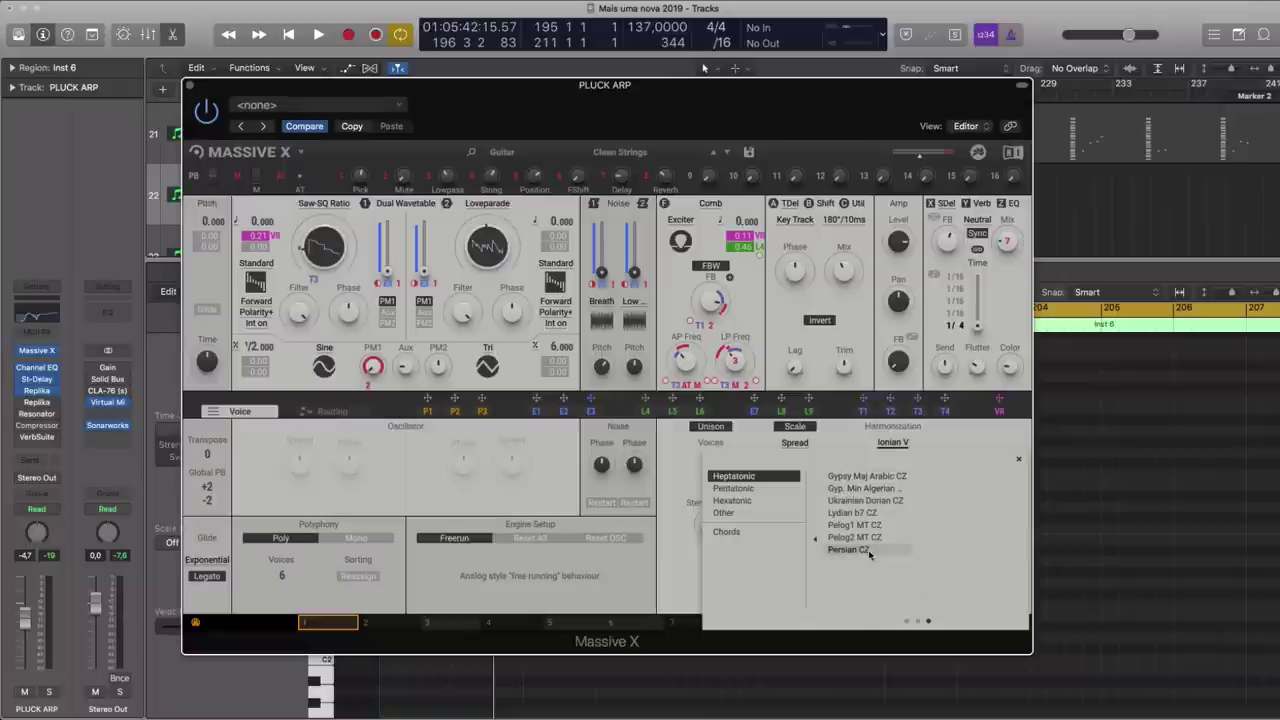
left_click(868, 550)
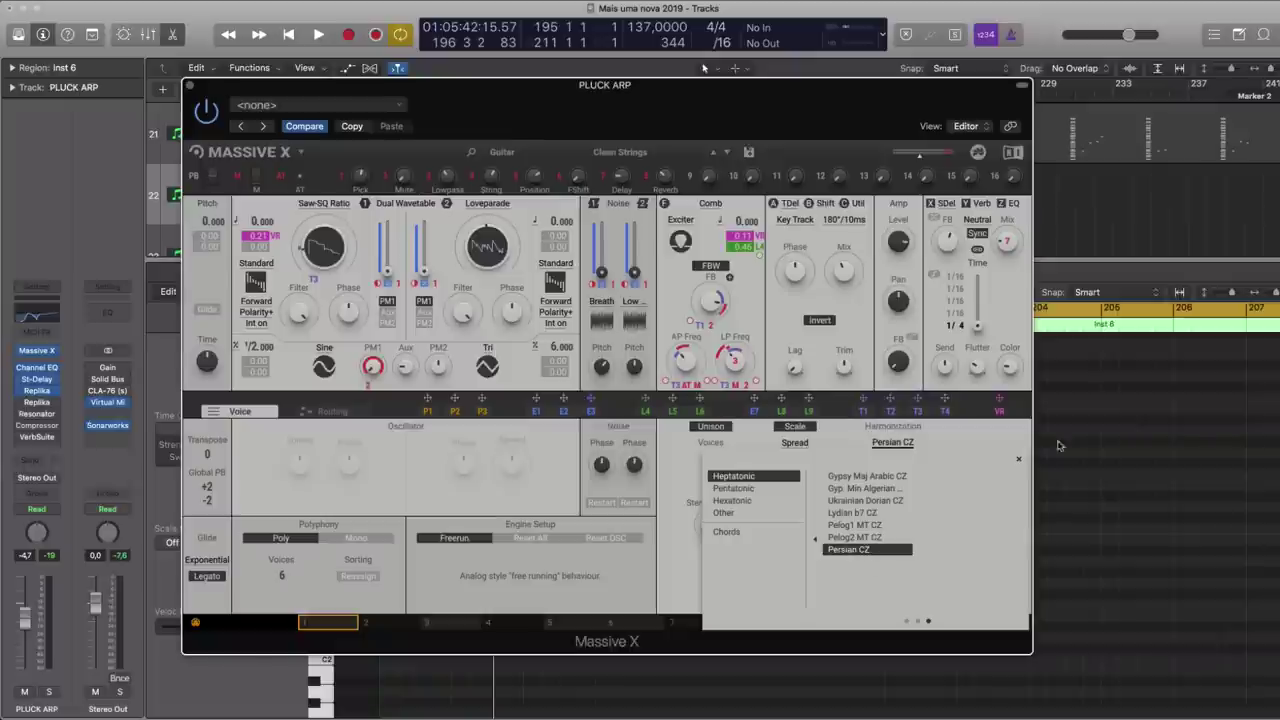
- Delete every note except the first in the Inst 6 region and play back the remaining note
key("v")
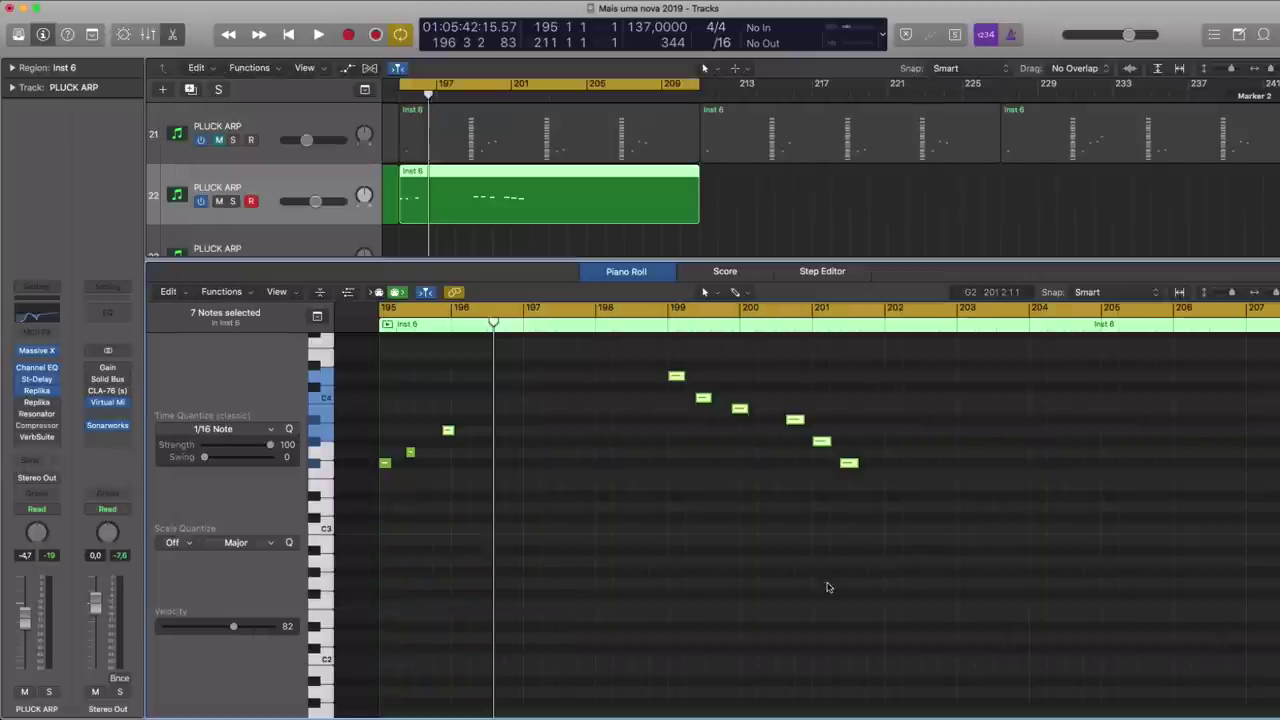
left_click_drag(938, 578, 400, 403)
key("Delete")
key("space")
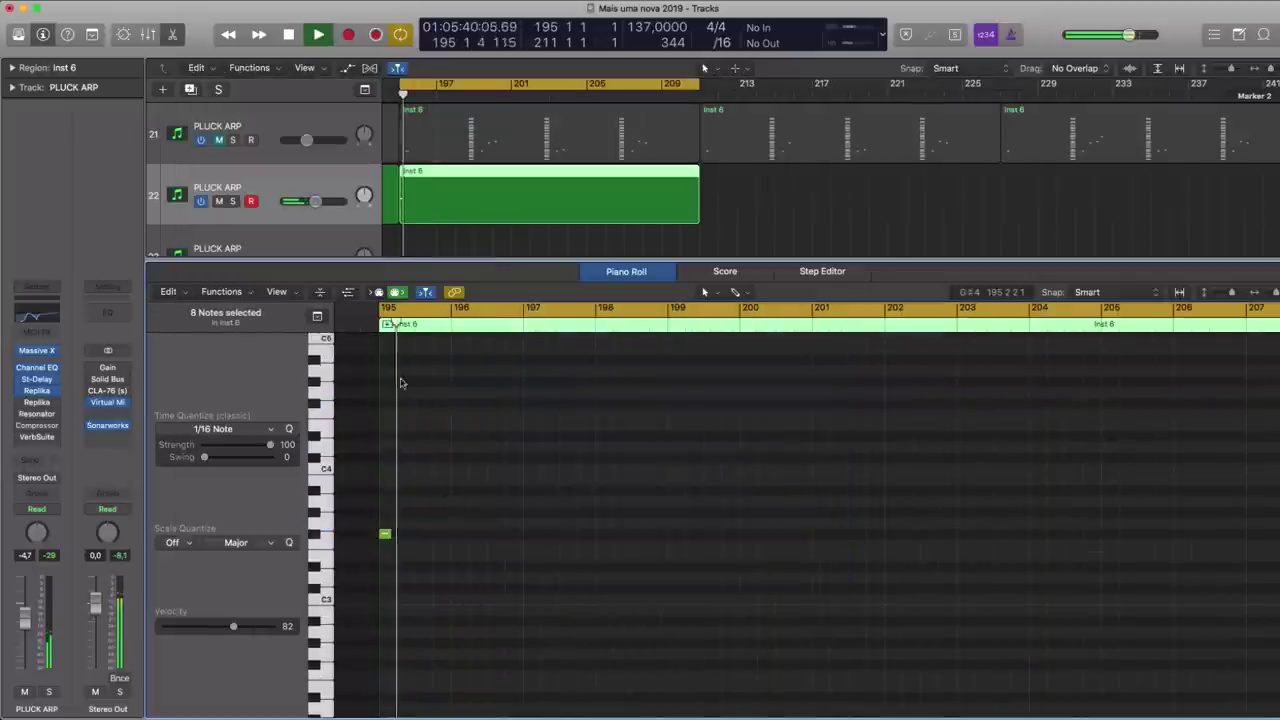
key("space")
- Lengthen the remaining F#3 note at the start of bar 195 and play it back
left_click_drag(390, 533, 412, 537)
key("space")
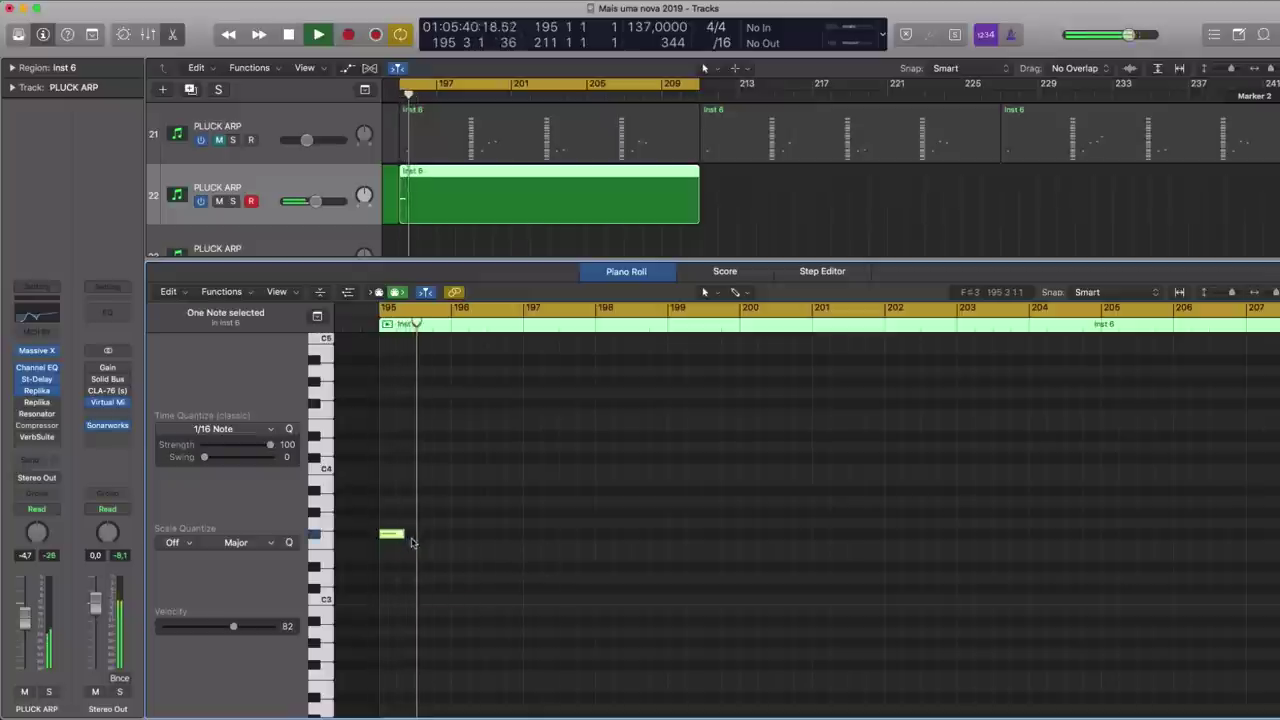
key("space")
- Set the Massive X unison voices to 3 and lower the Spread slider, checking the sound with playback
mouse_move(40, 354)
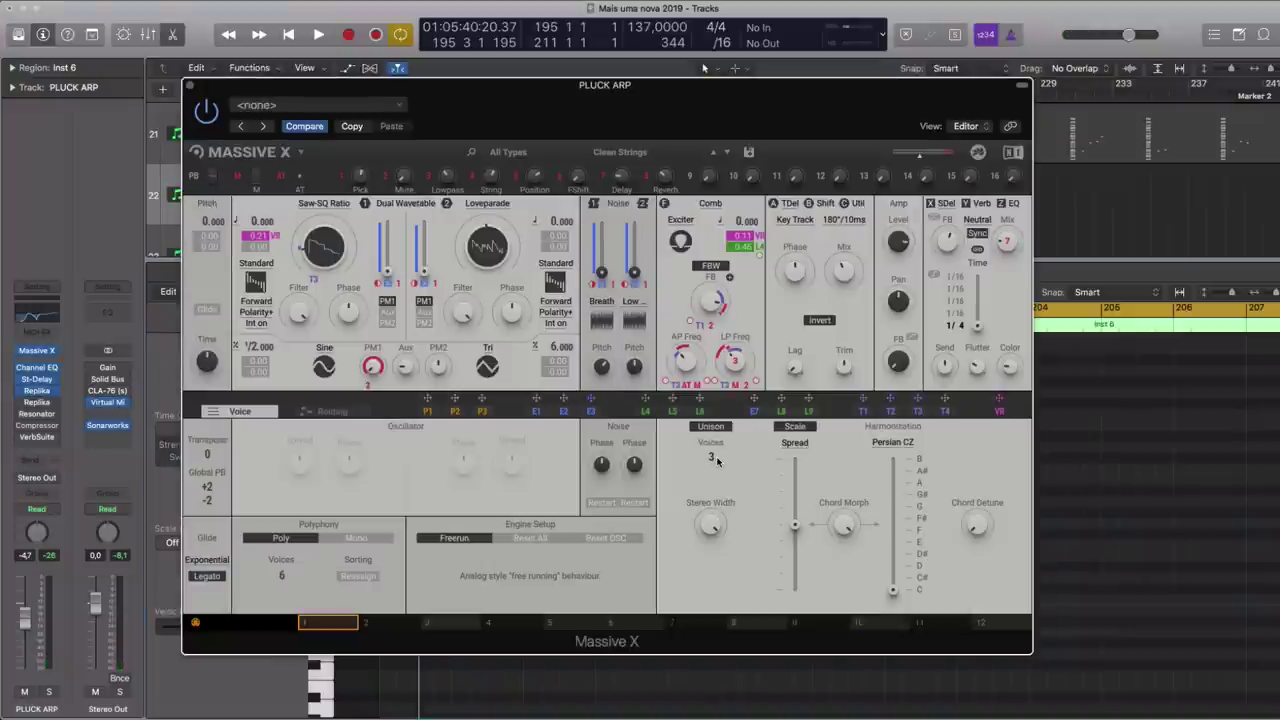
key("space")
left_click_drag(795, 526, 795, 556)
key("space")
key("space")
key("space")
- Set the harmonization root note to F#, preview the result with playback and close the Massive X window
left_click_drag(893, 589, 893, 519)
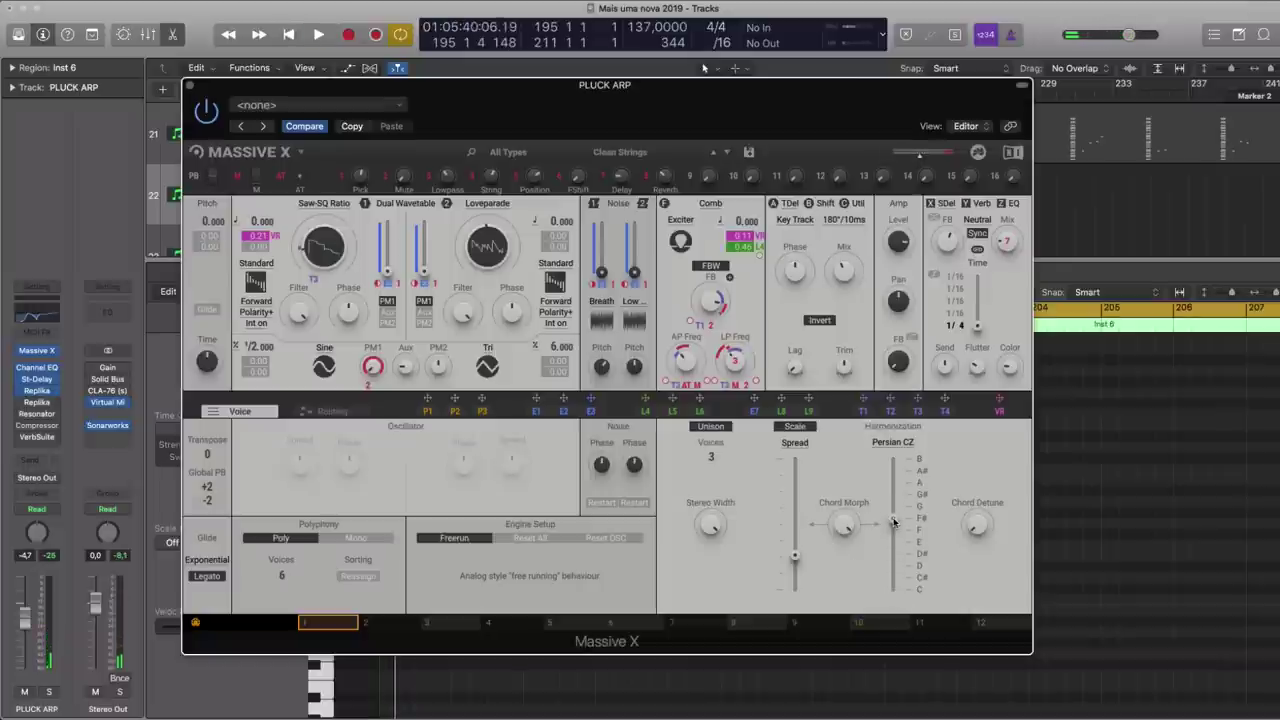
key("space")
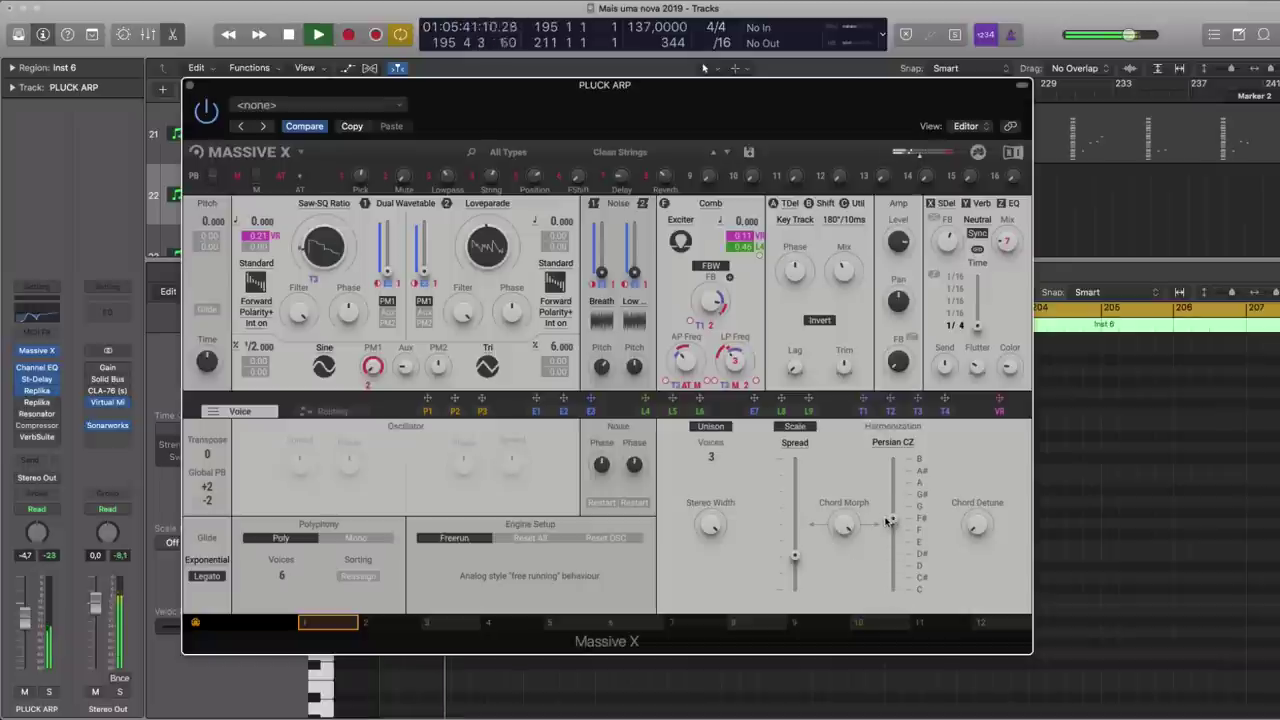
key("space")
left_click(190, 85)
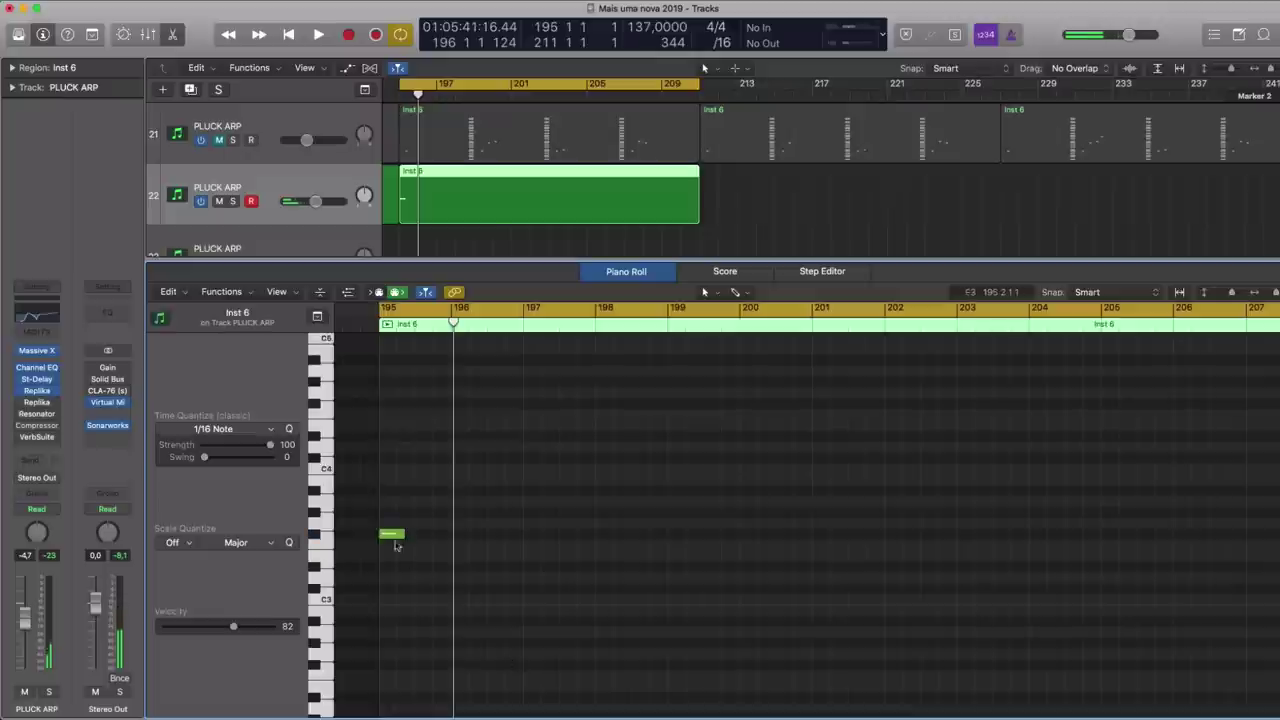
- Add a second note on beat 3 of bar 195, raise it to A3 and start playback
left_click(425, 534, "super")
left_click_drag(428, 537, 430, 517)
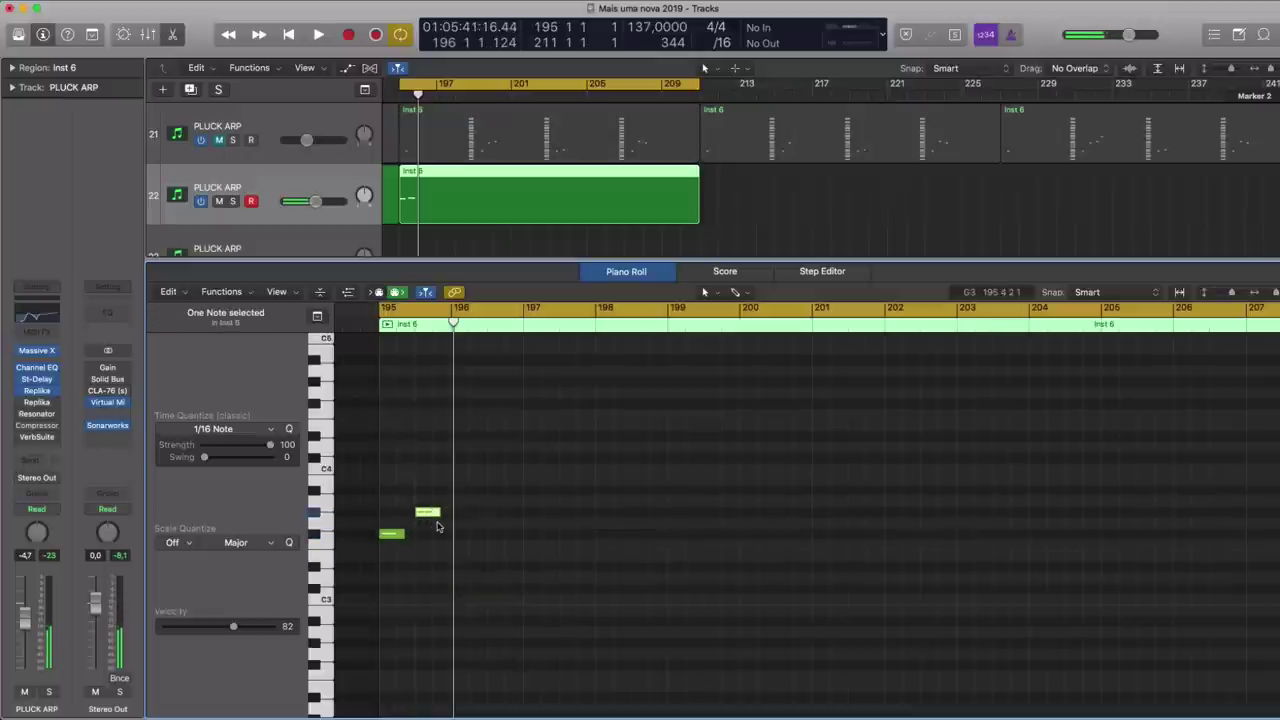
left_click(427, 514)
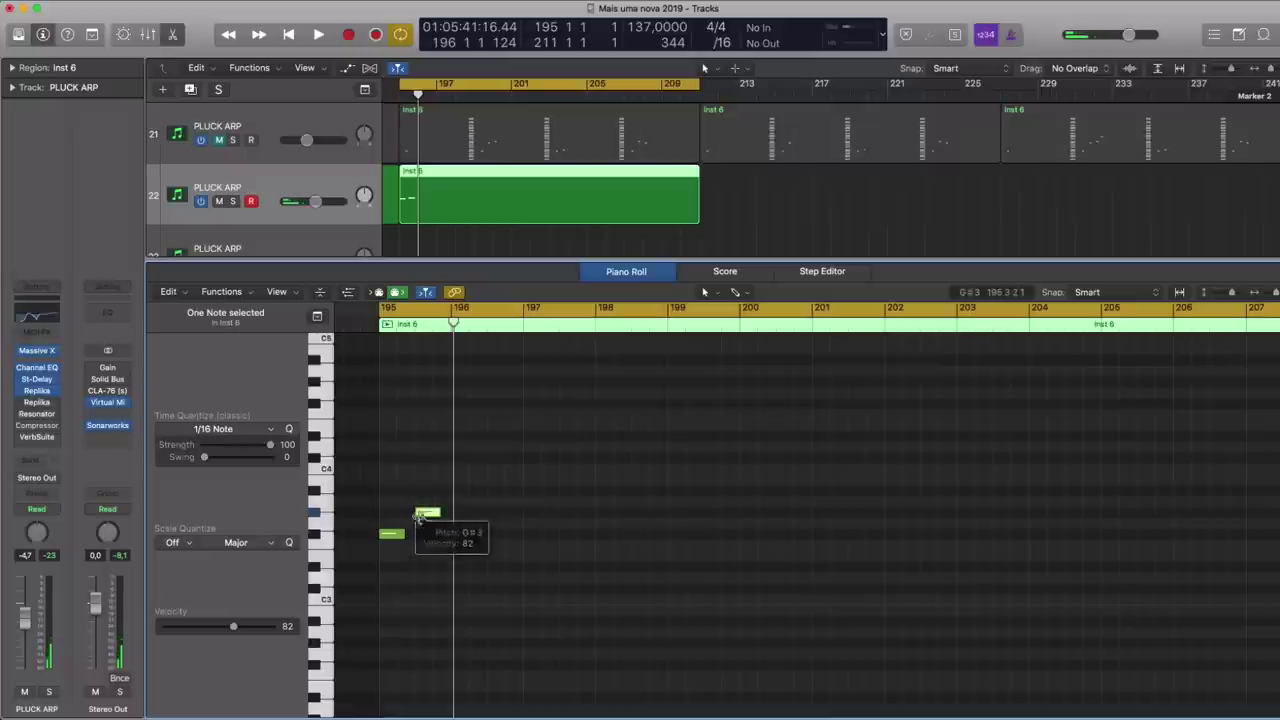
mouse_move(428, 514)
left_mouse_down()
mouse_move(428, 527)
mouse_move(428, 503)
left_mouse_up()
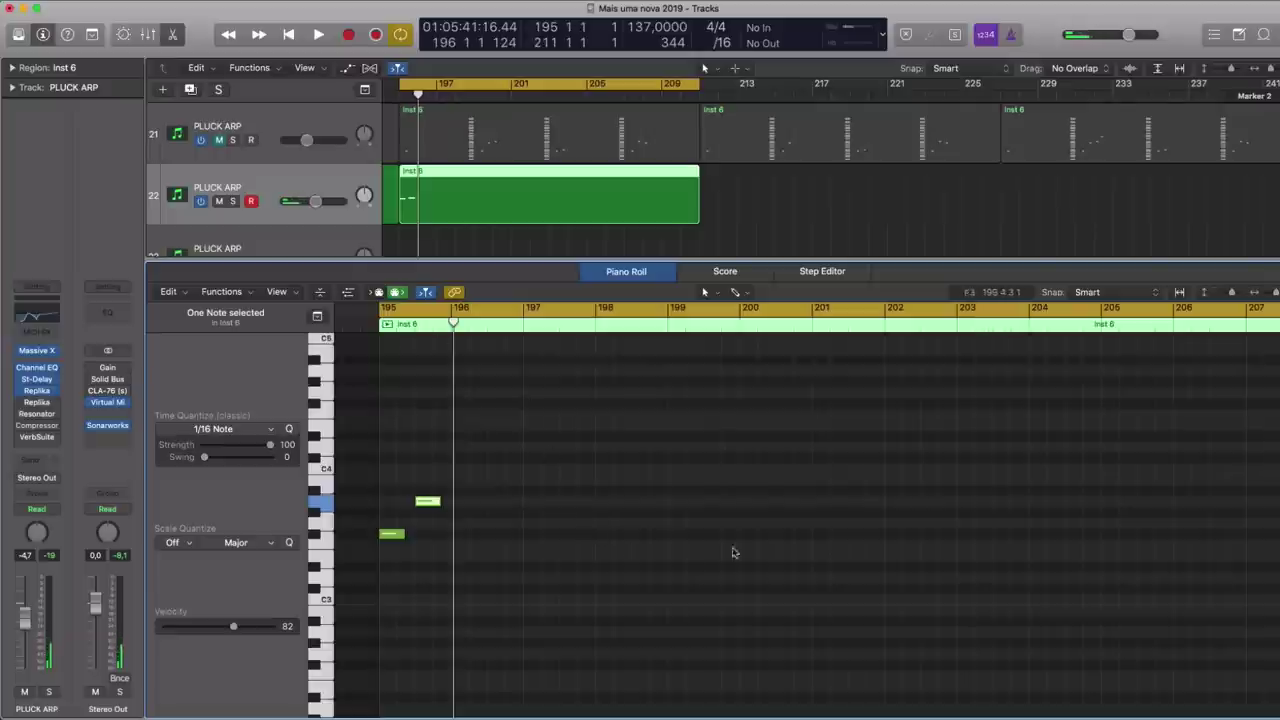
key("space")
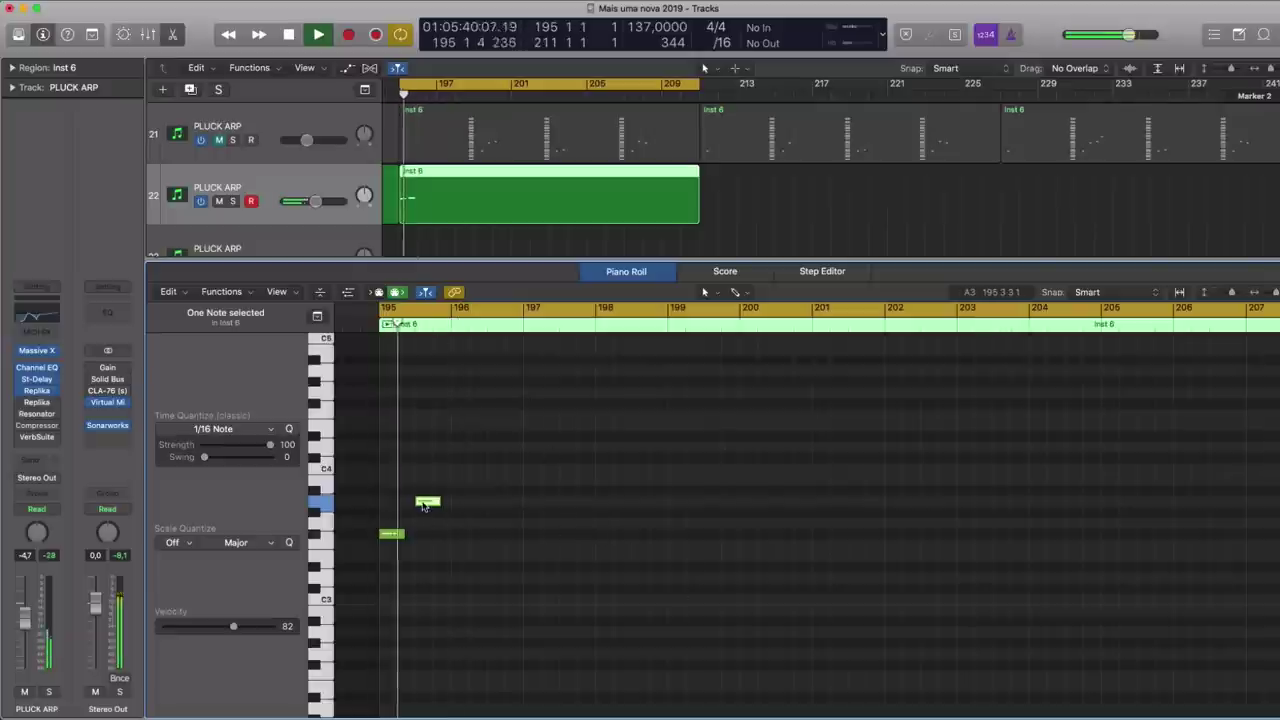
- Move the A3 note in bar 195 earlier so it starts right after the F#3 note, checking it with playback
key("space")
key("super+Right")
key("super+Right")
key("super+Right")
key("super+Right")
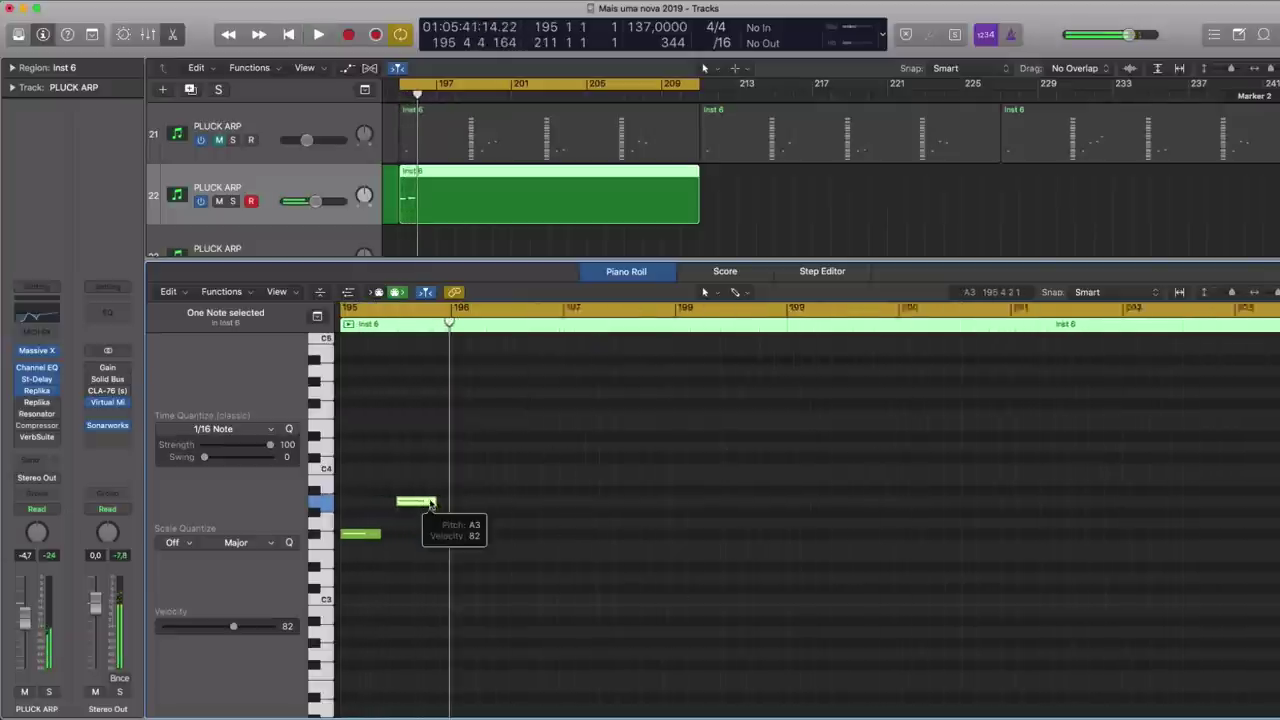
left_click_drag(415, 508, 396, 508)
key("space")
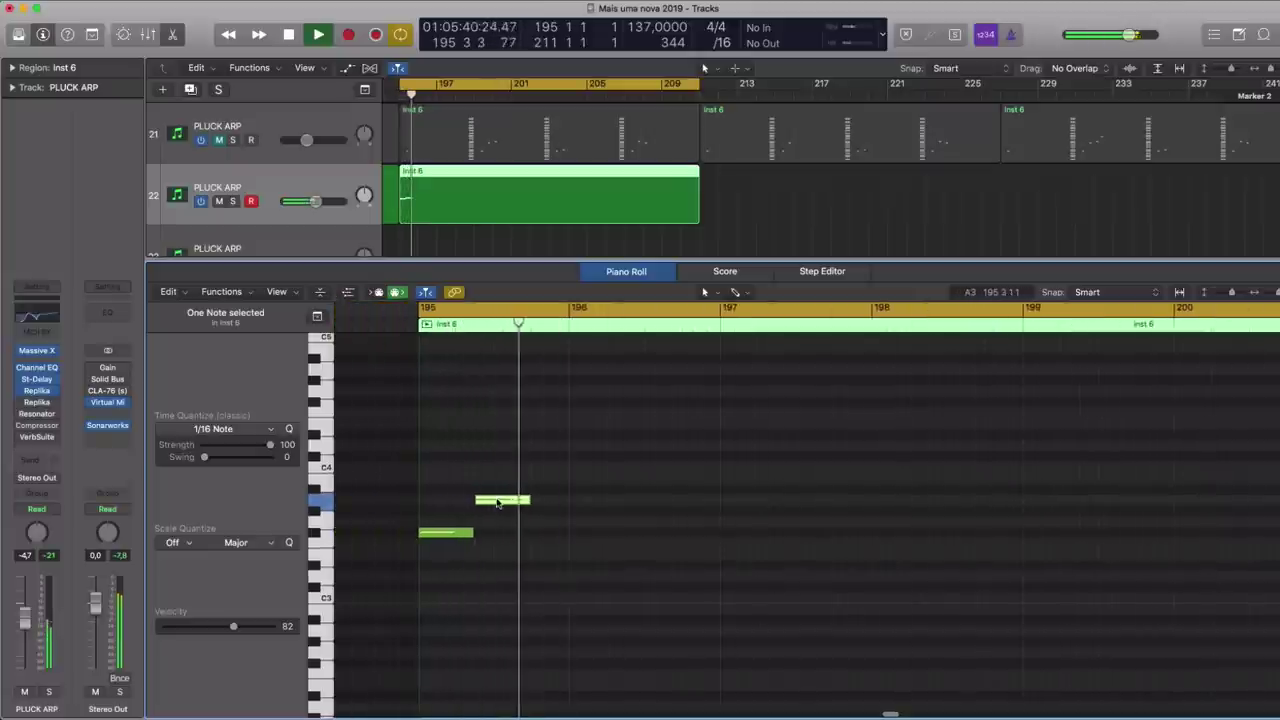
key("space")
- Copy the second note of bar 195 to A#3 as the third note, lower the second to G#3, and play the phrase
left_click_drag(496, 500, 538, 497)
key("space")
key("space")
key("space")
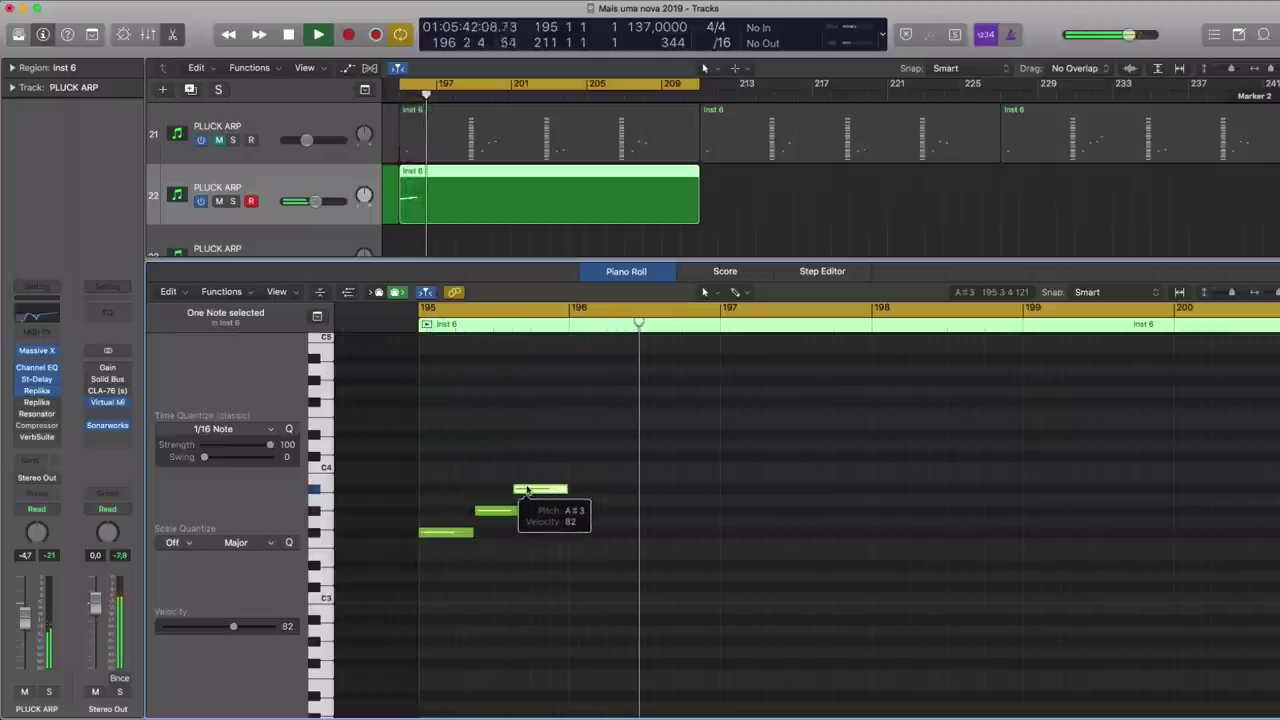
key("space")
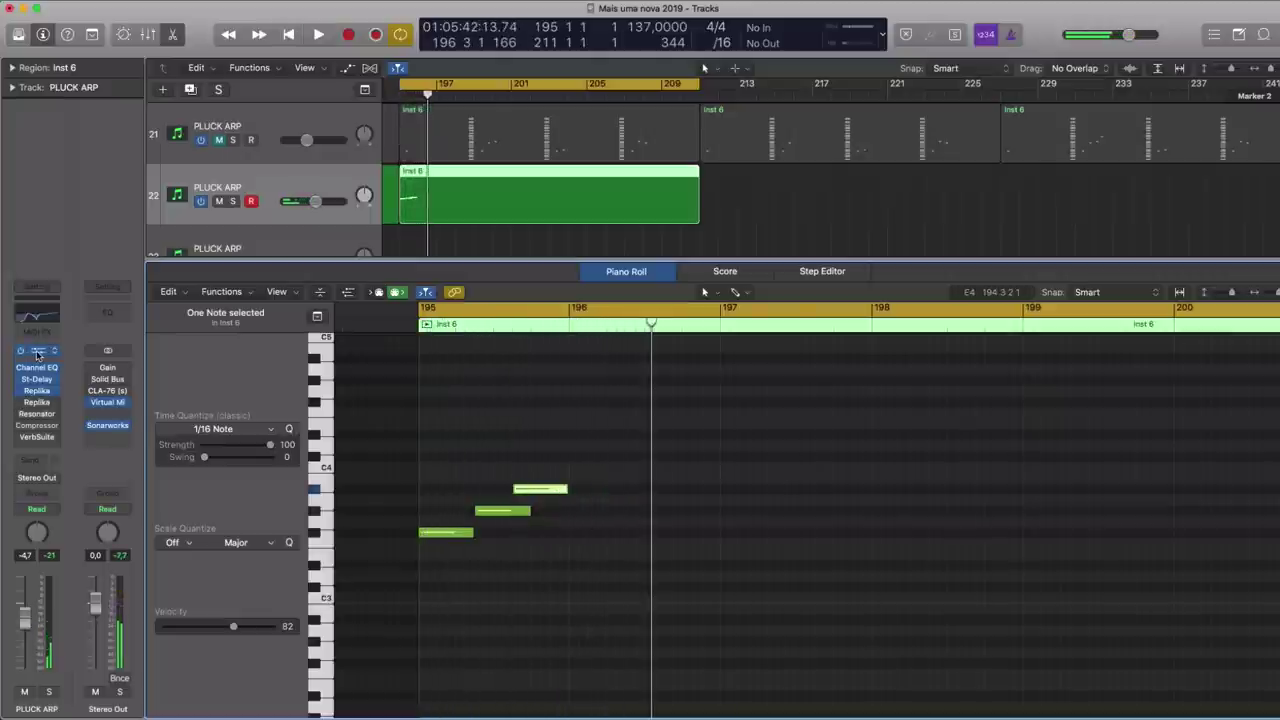
- Set the Massive X harmonization scale to the heptatonic Gyp. Min Algerian CZ and close the plug-in window
left_click(37, 353)
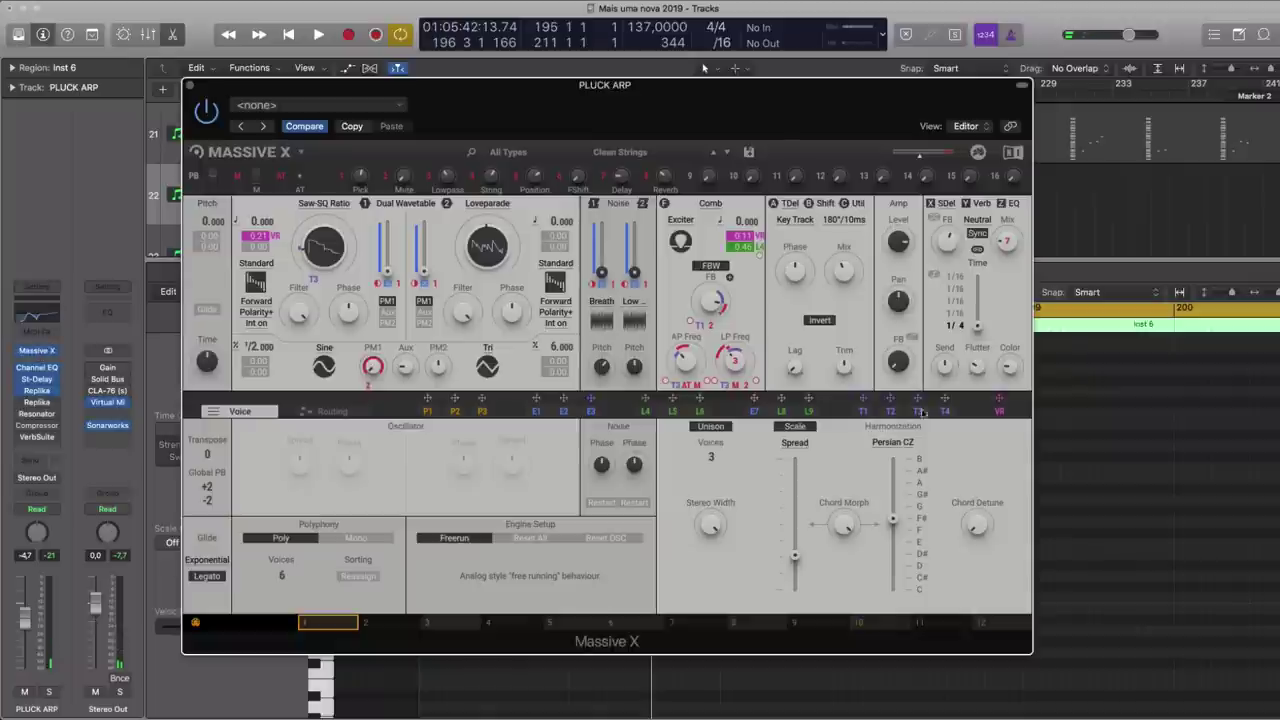
left_click(895, 441)
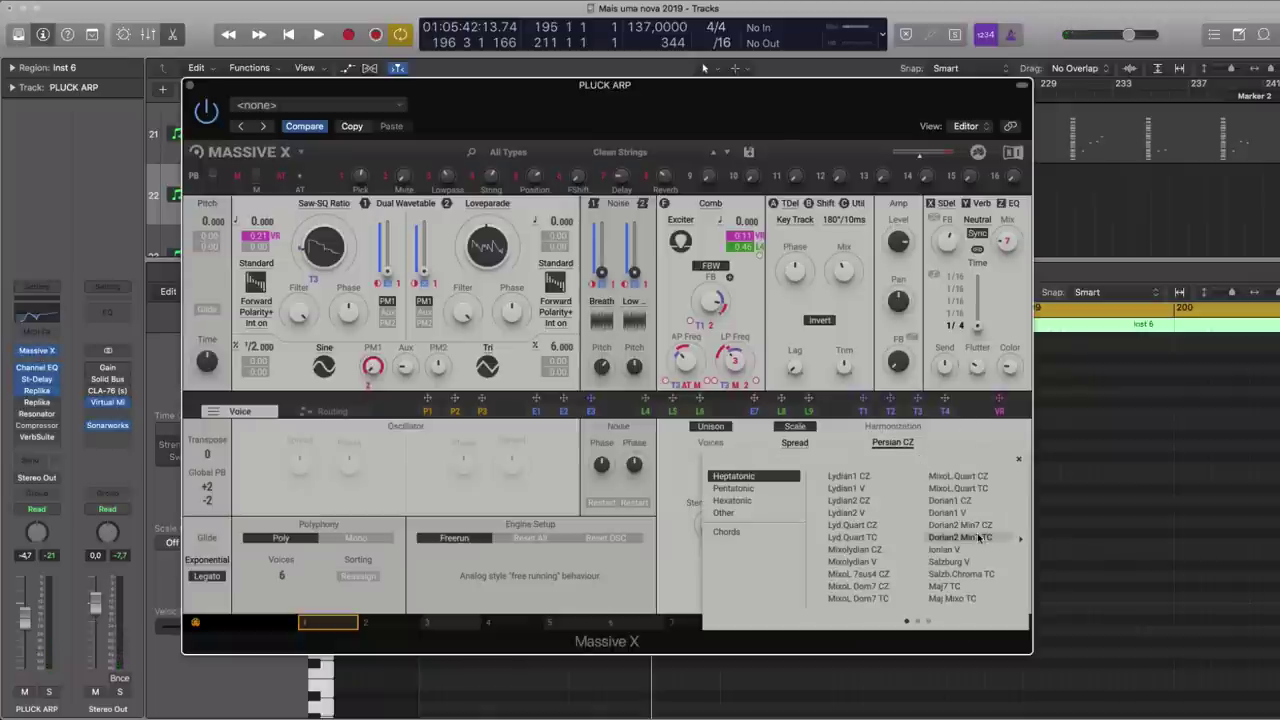
left_click(926, 622)
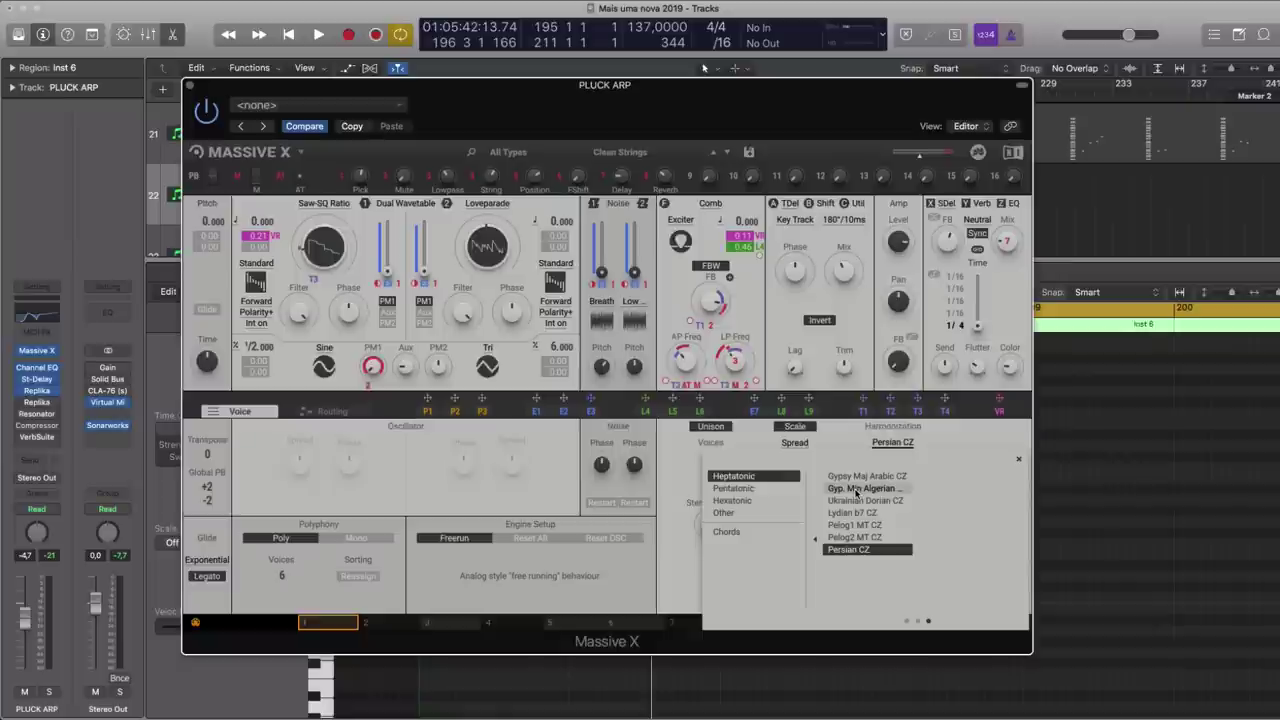
left_click(856, 489)
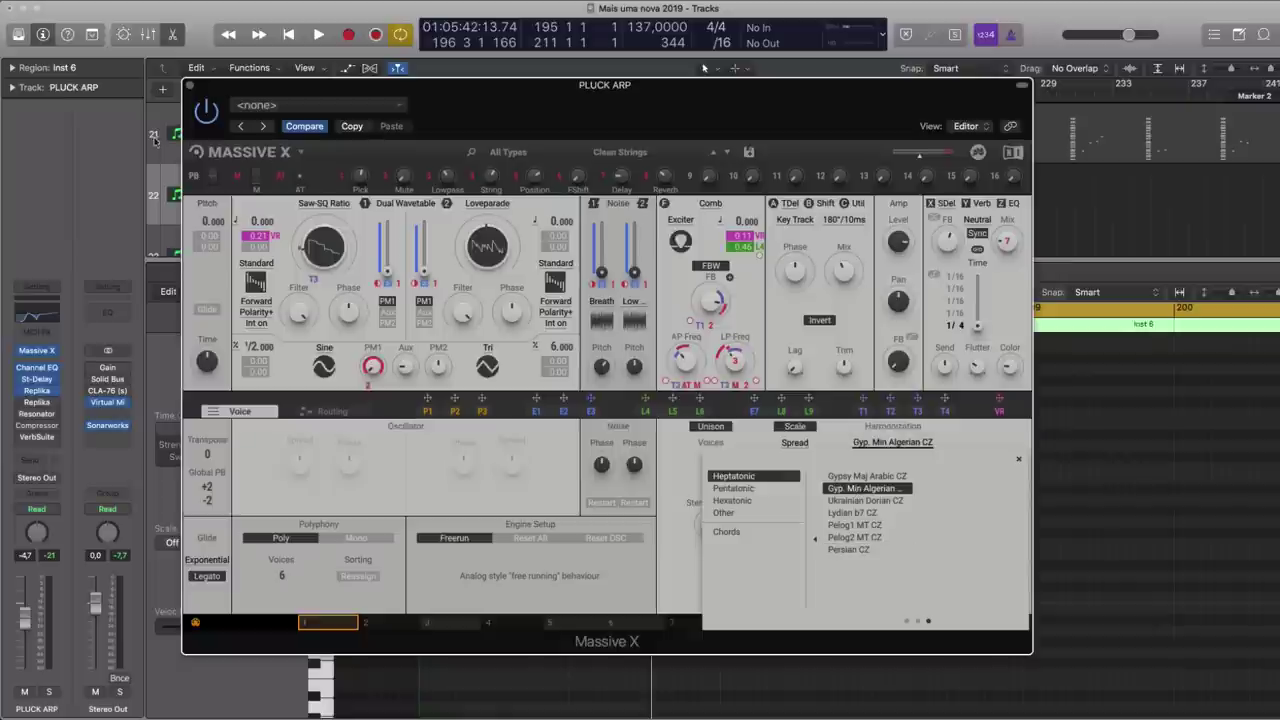
key("super+w")
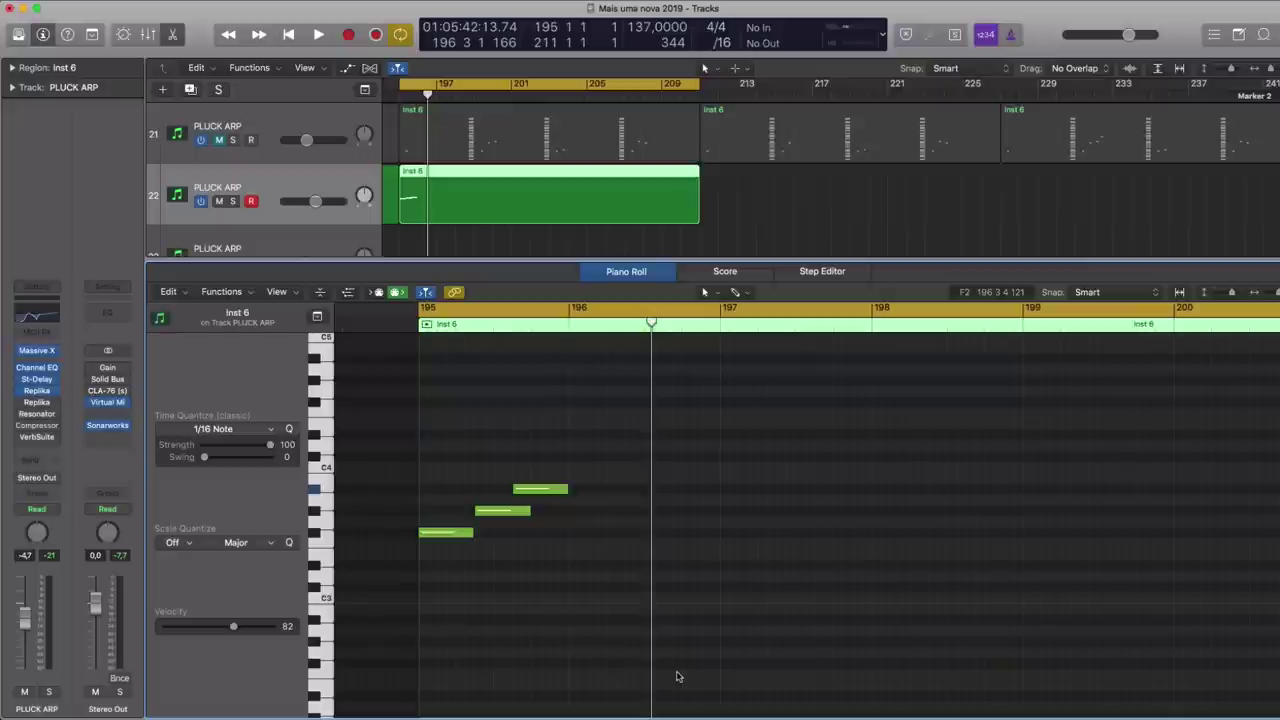
- Play back the three-note phrase in bar 195 and transpose its notes down one octave
key("space")
key("space")
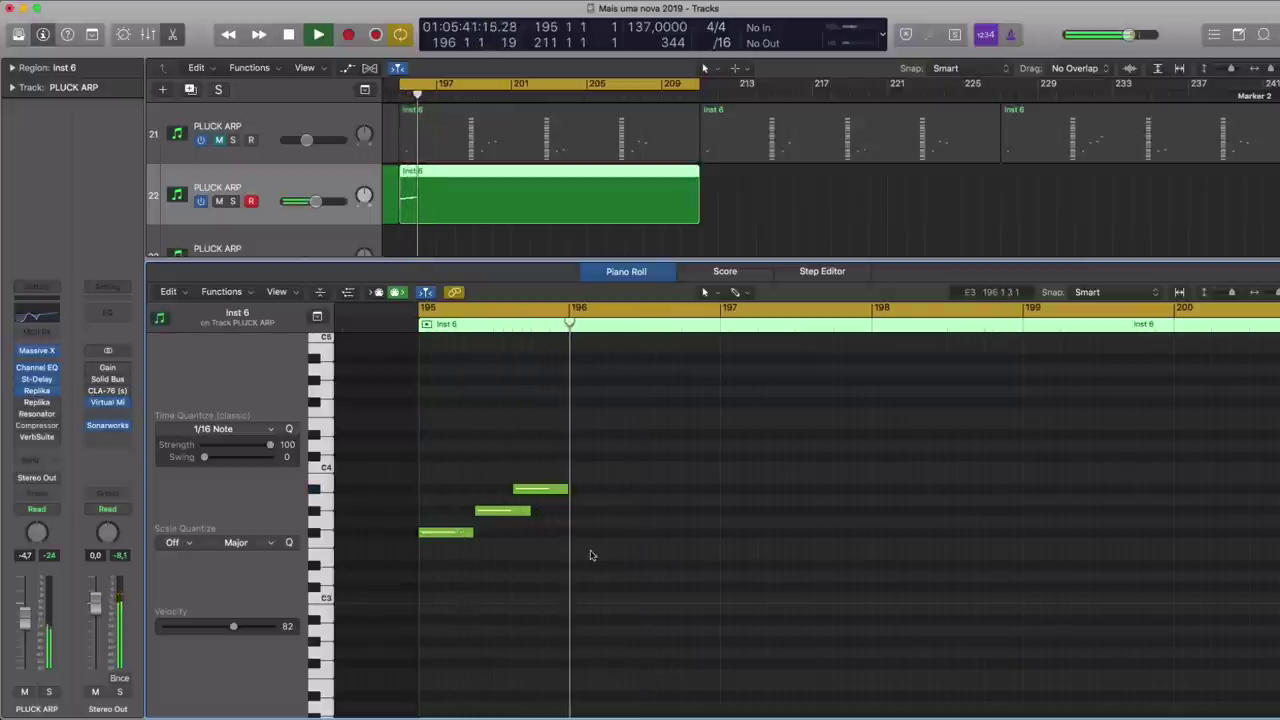
left_click_drag(591, 551, 443, 463)
key("alt+shift+Down")
left_click(691, 586)
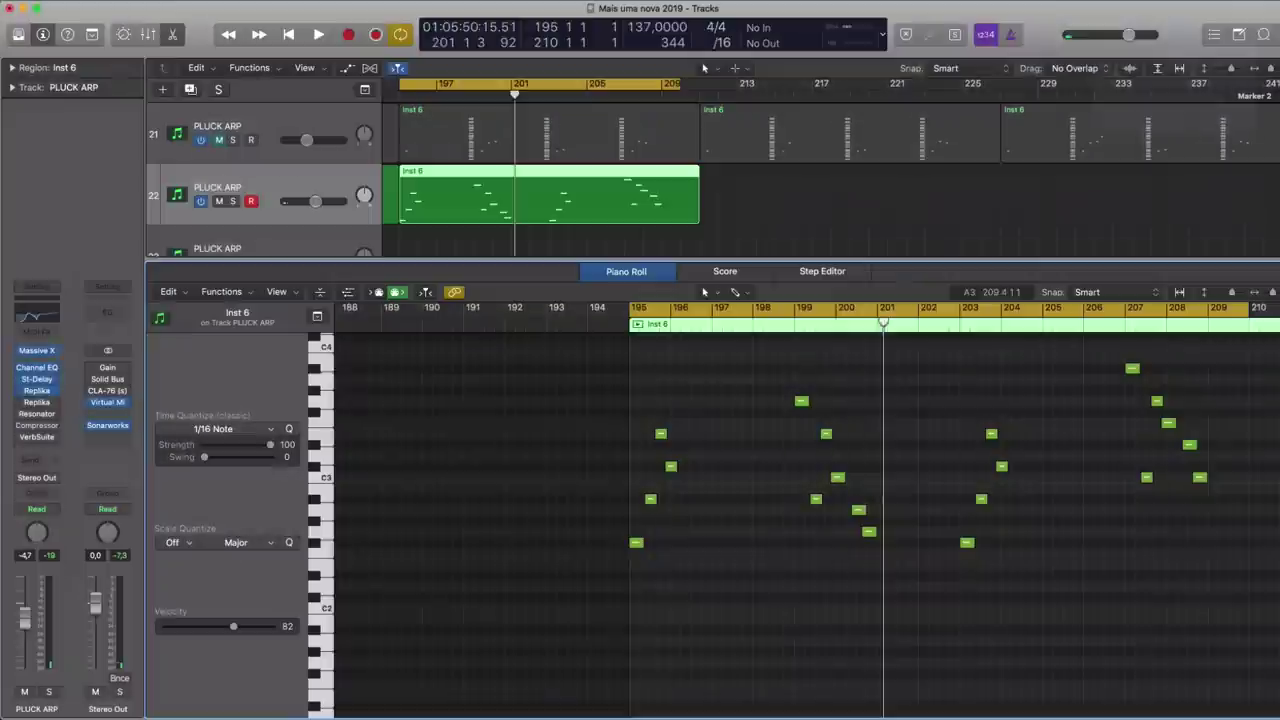
- Raise the Massive X Spread slider to its maximum with 4 unison voices, previewing the melody with playback
key("space")
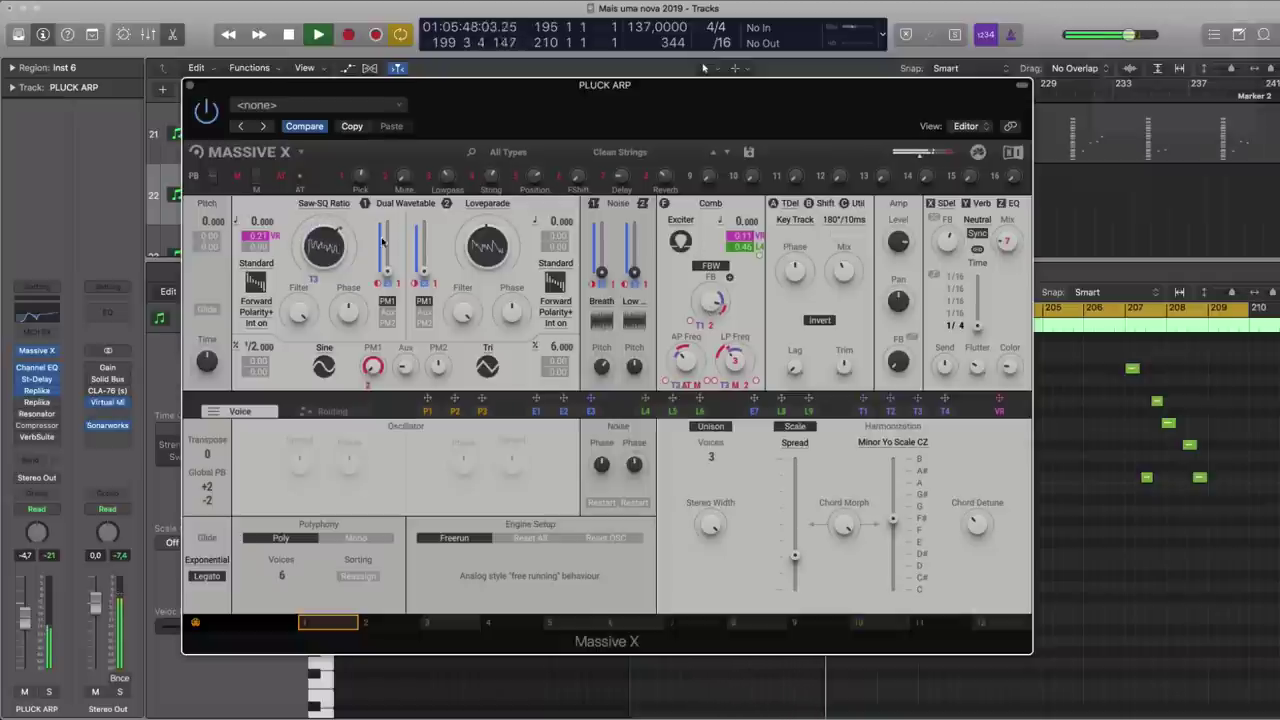
mouse_move(484, 712)
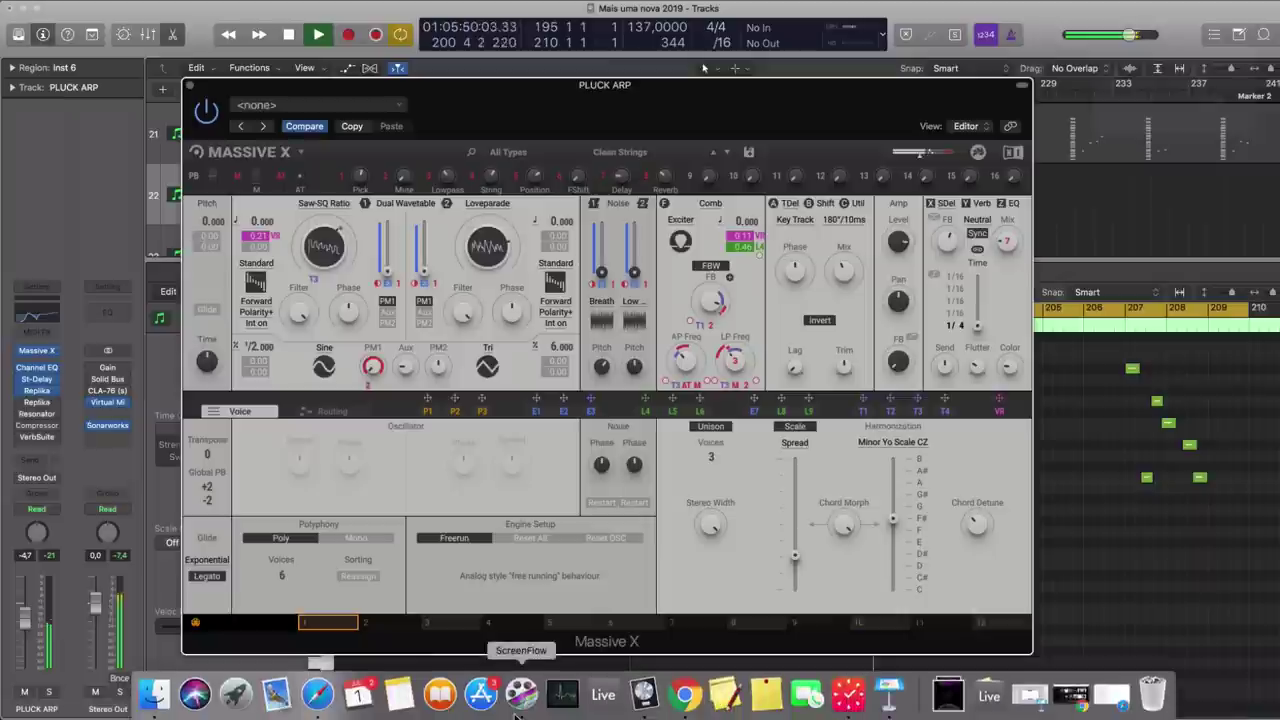
key("space")
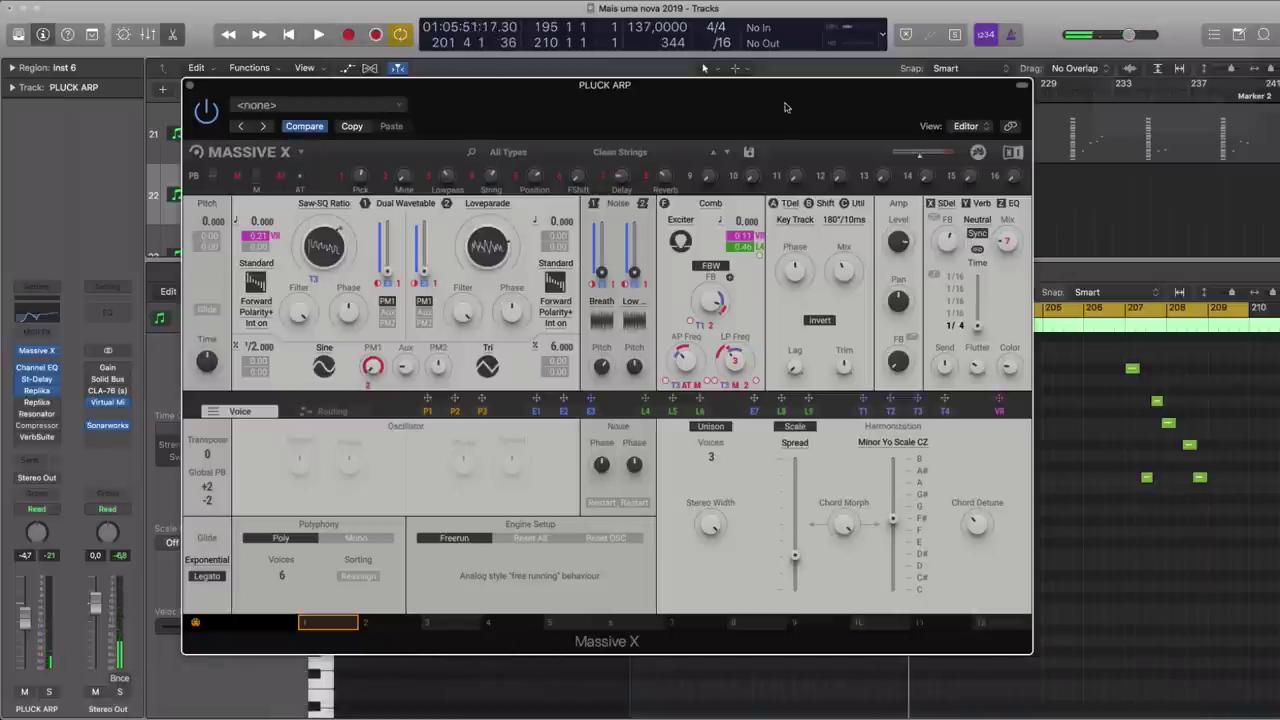
left_click_drag(795, 565, 796, 462)
key("space")
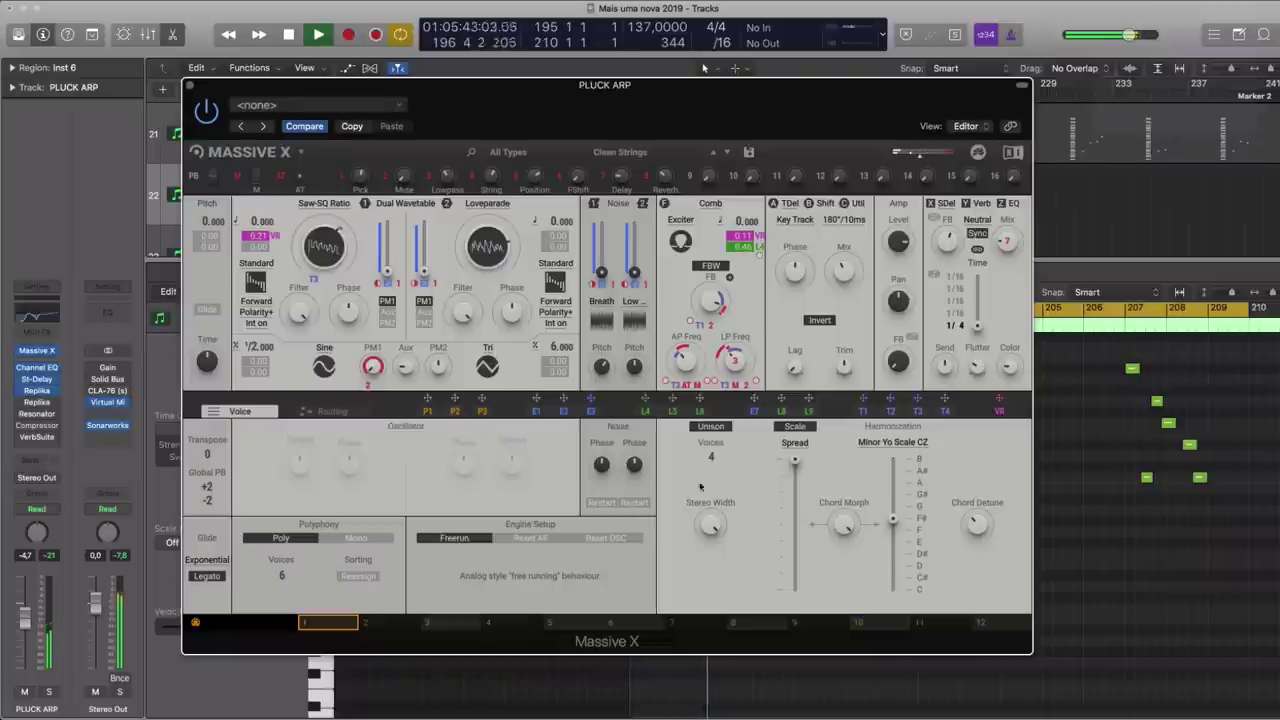
key("space")
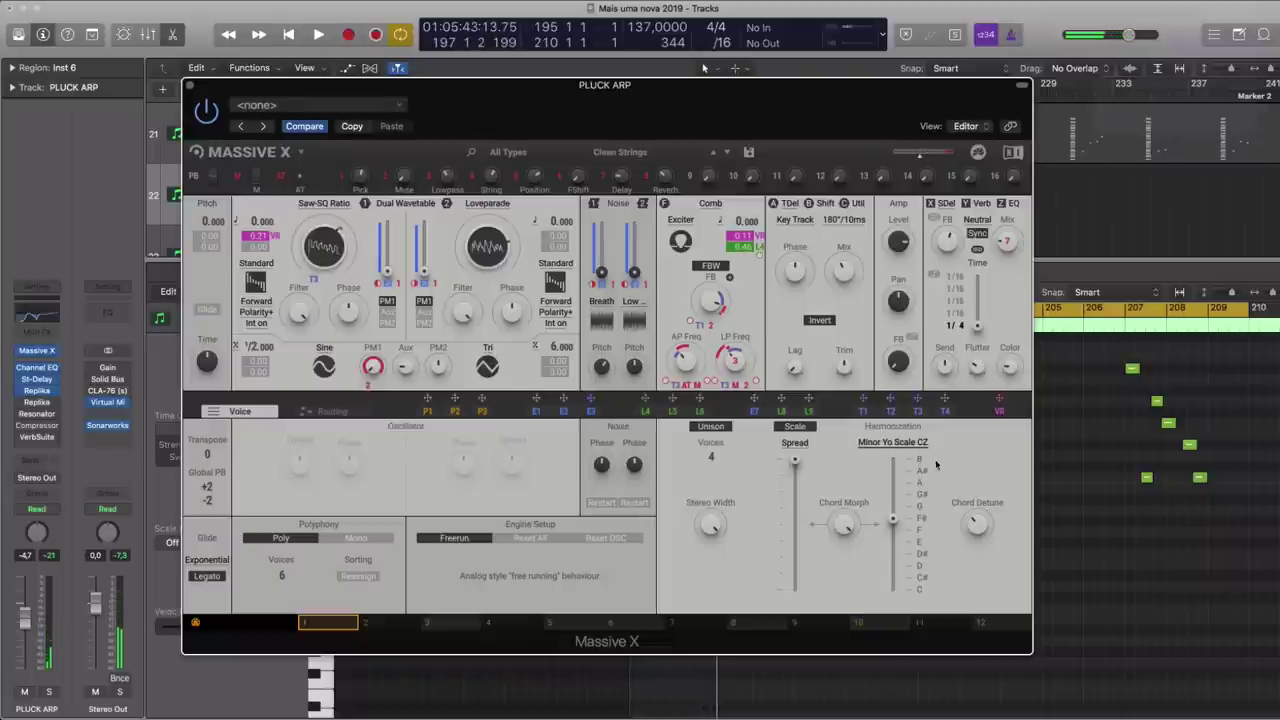
- Set the harmonization scale to the heptatonic Gypsy Maj Arabic CZ and preview the melody
left_click(884, 444)
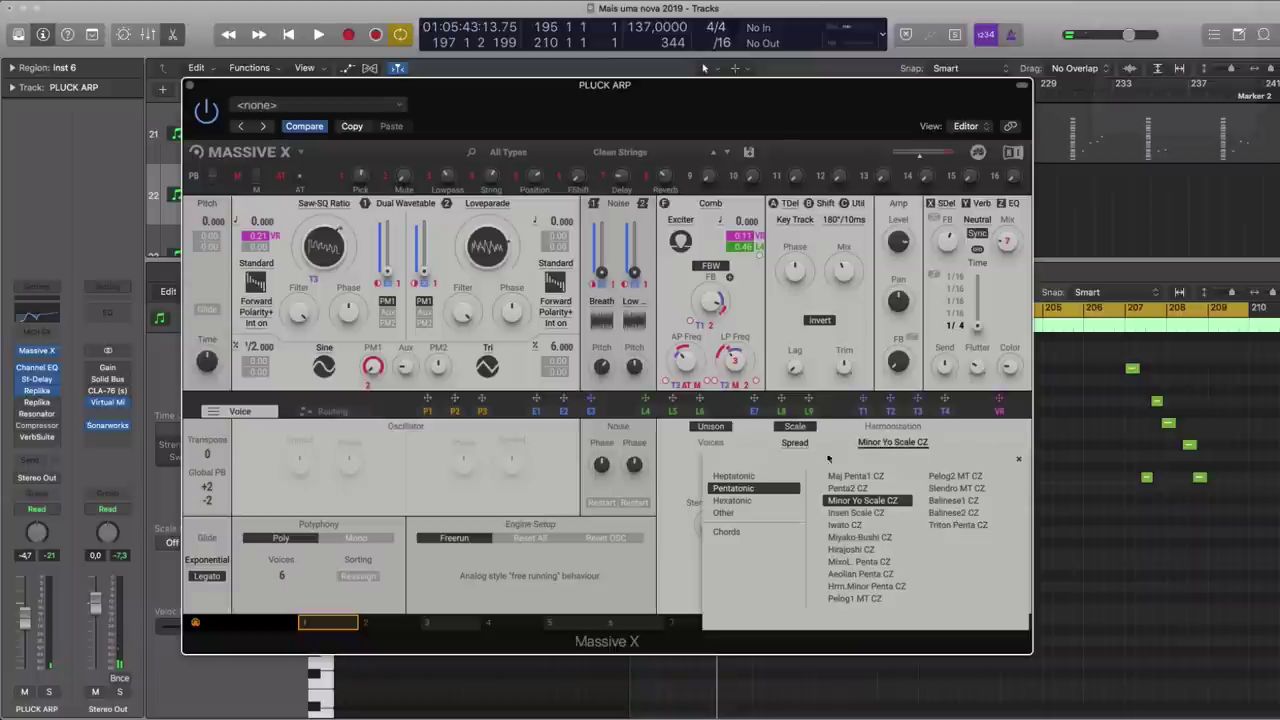
left_click(733, 476)
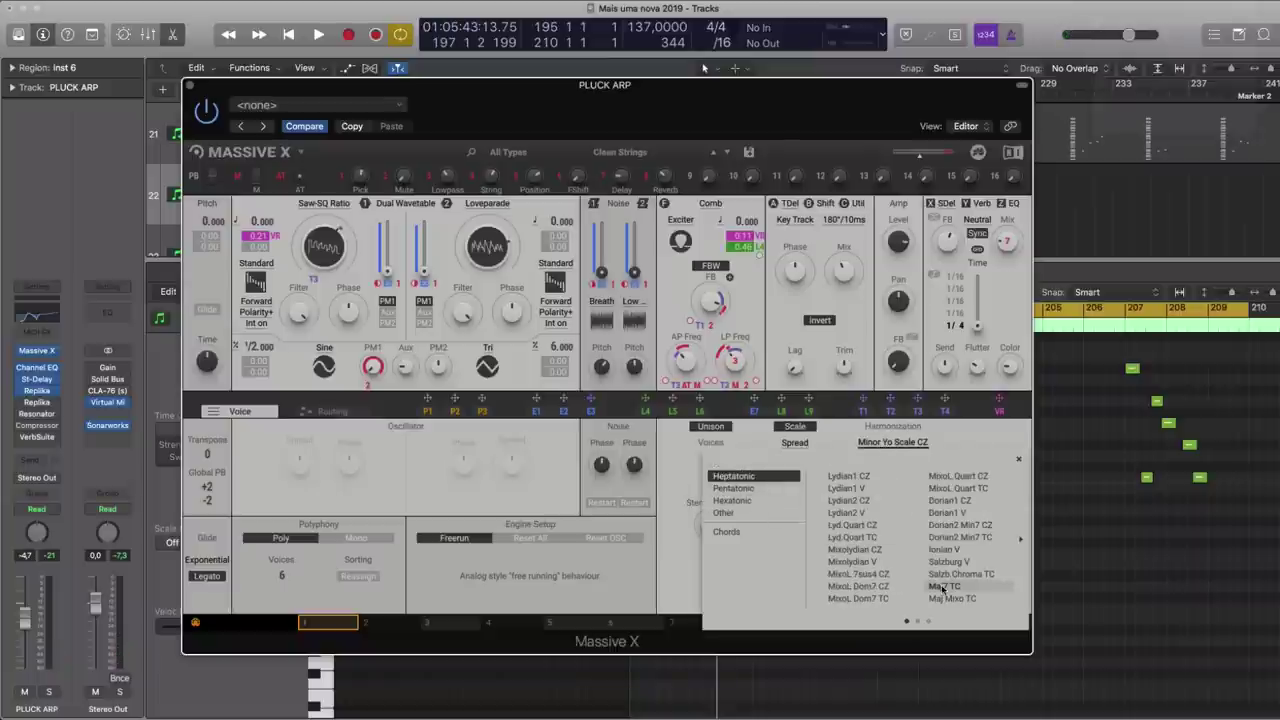
left_click(918, 622)
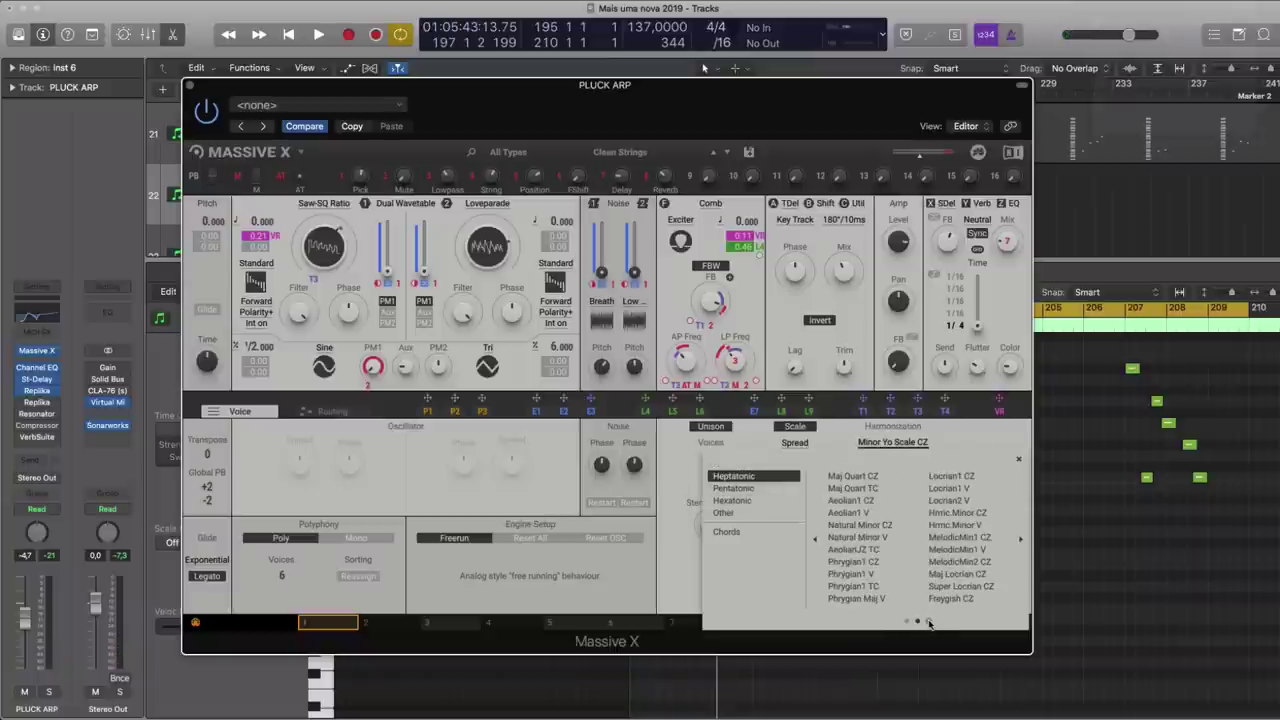
left_click(928, 622)
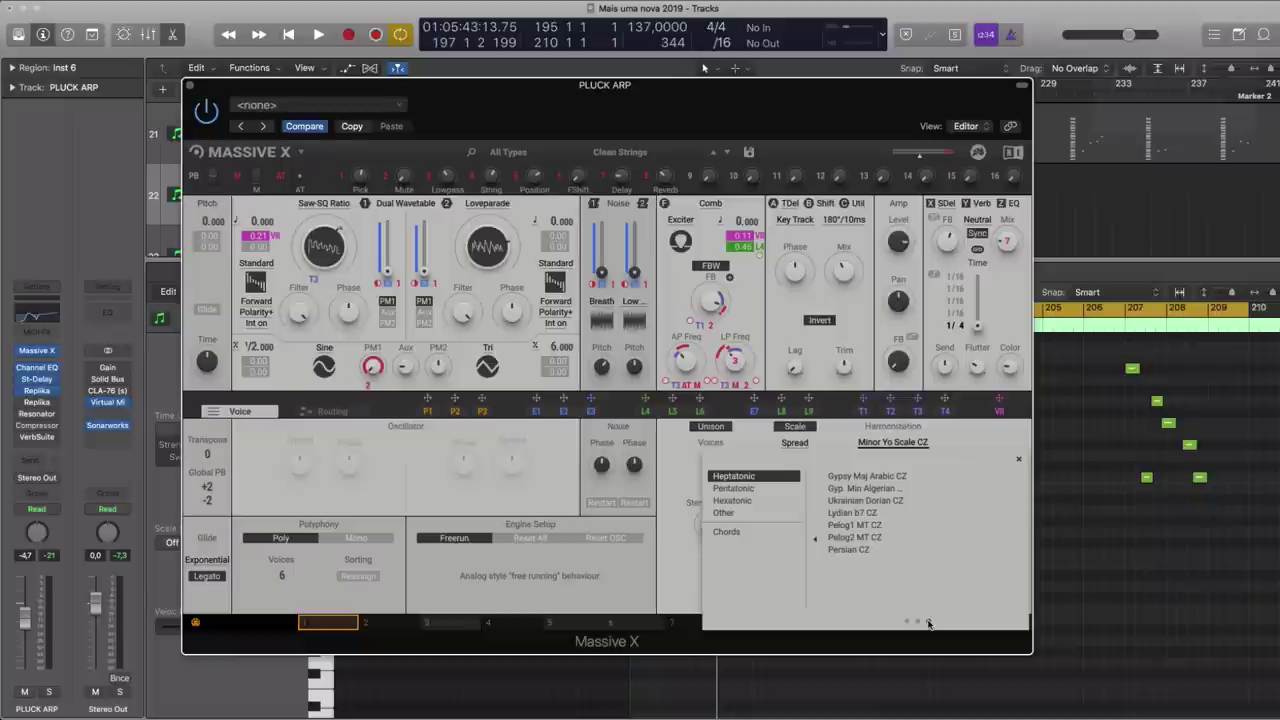
left_click(864, 478)
key("space")
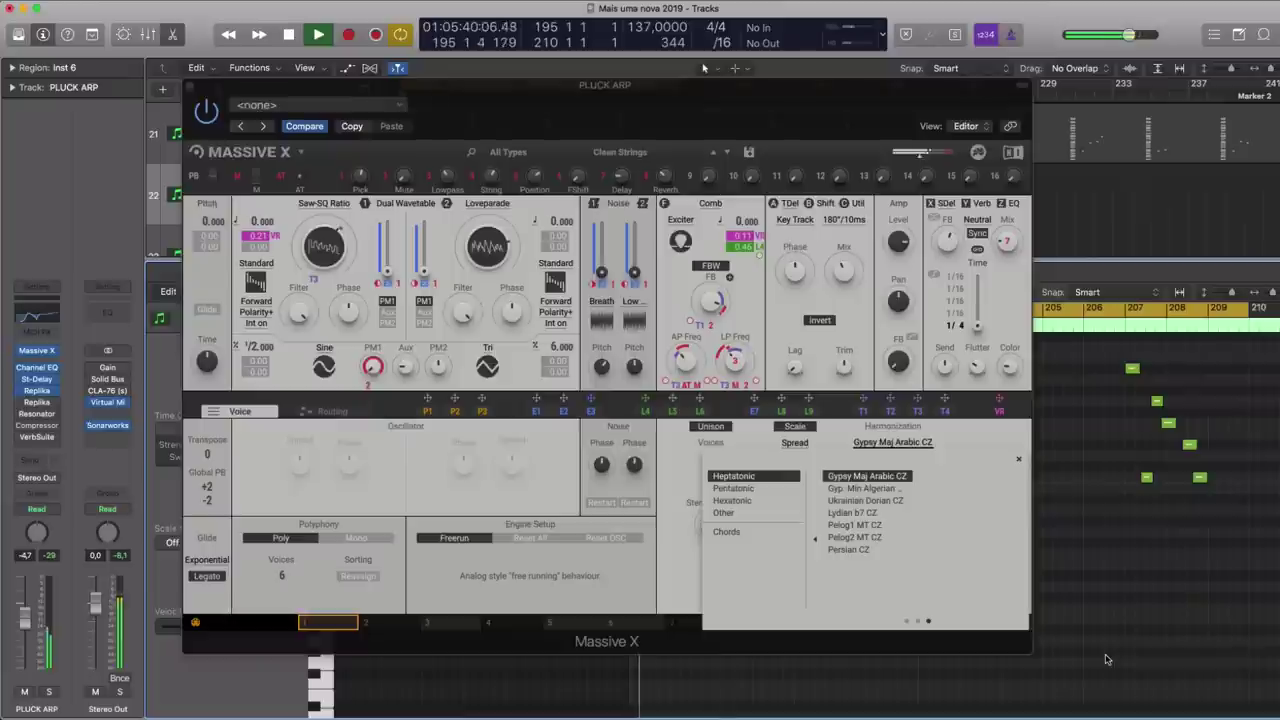
key("space")
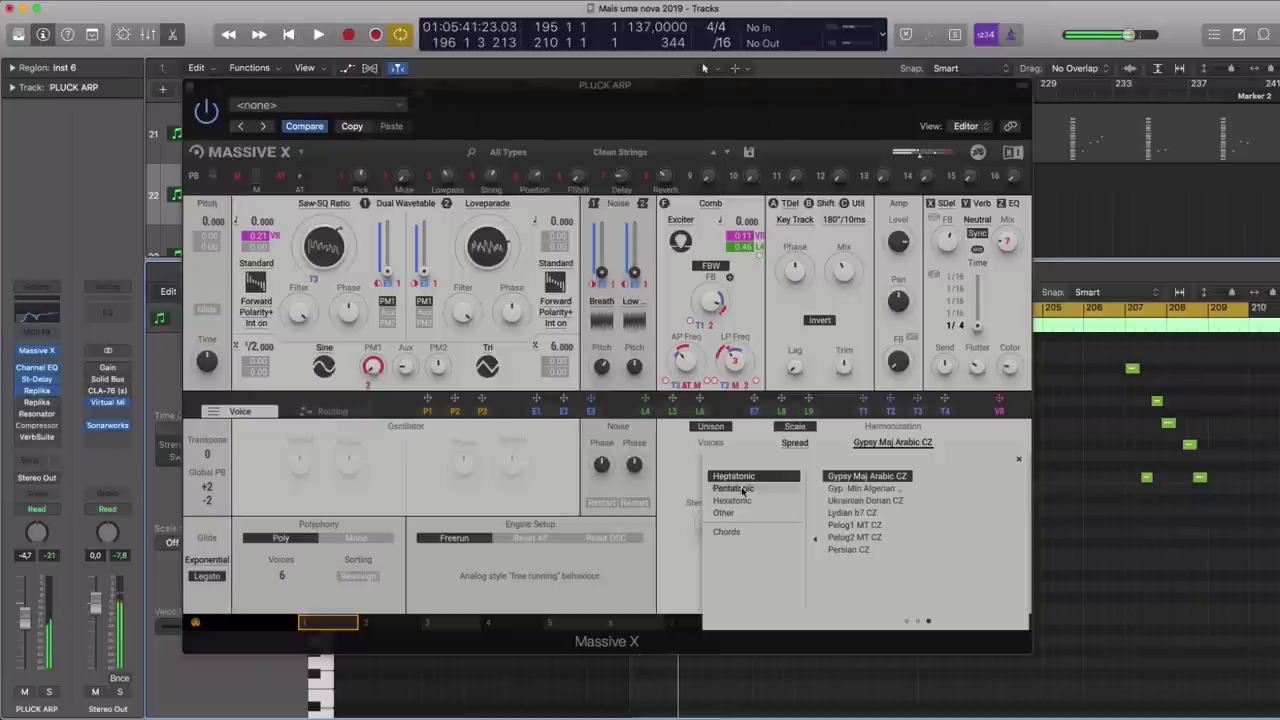
- Move the Massive X window out of the way and lower the second note of bar 195 to G#2, checking it with playback
left_click_drag(610, 87, 712, 656)
left_click(680, 570)
left_click_drag(624, 499, 627, 515)
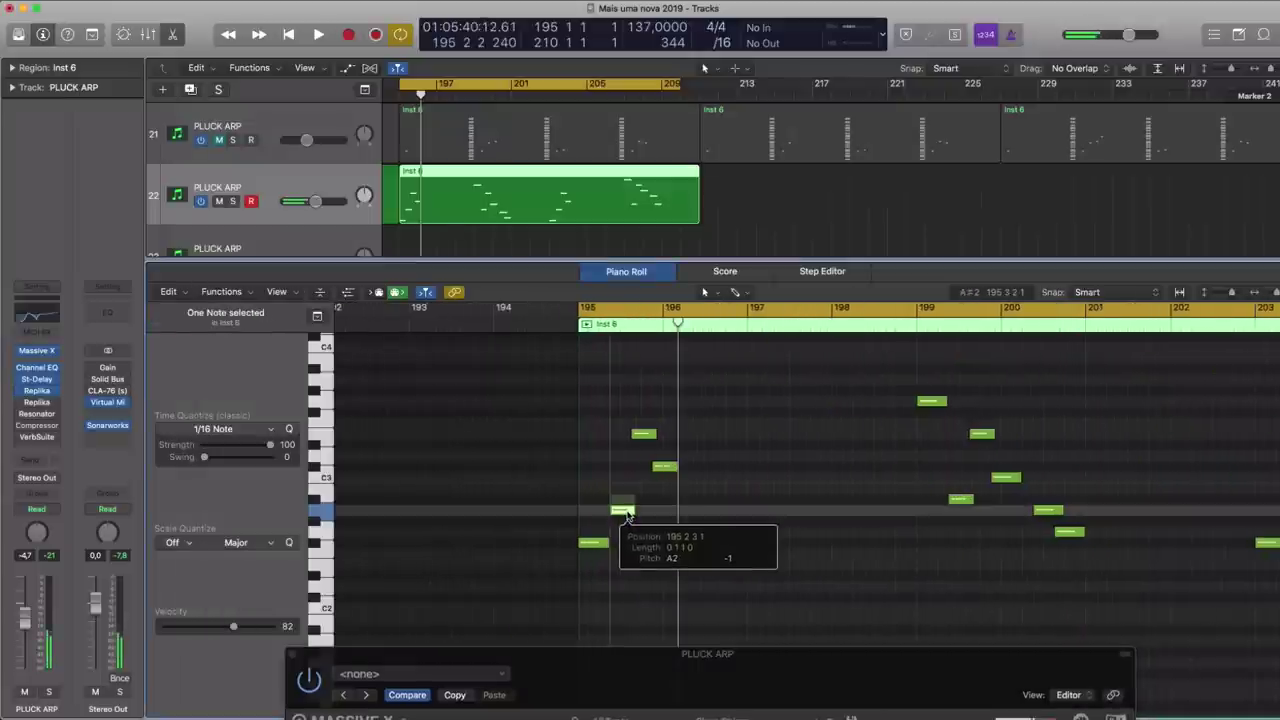
key("space")
scroll(634, 523, "down", 1)
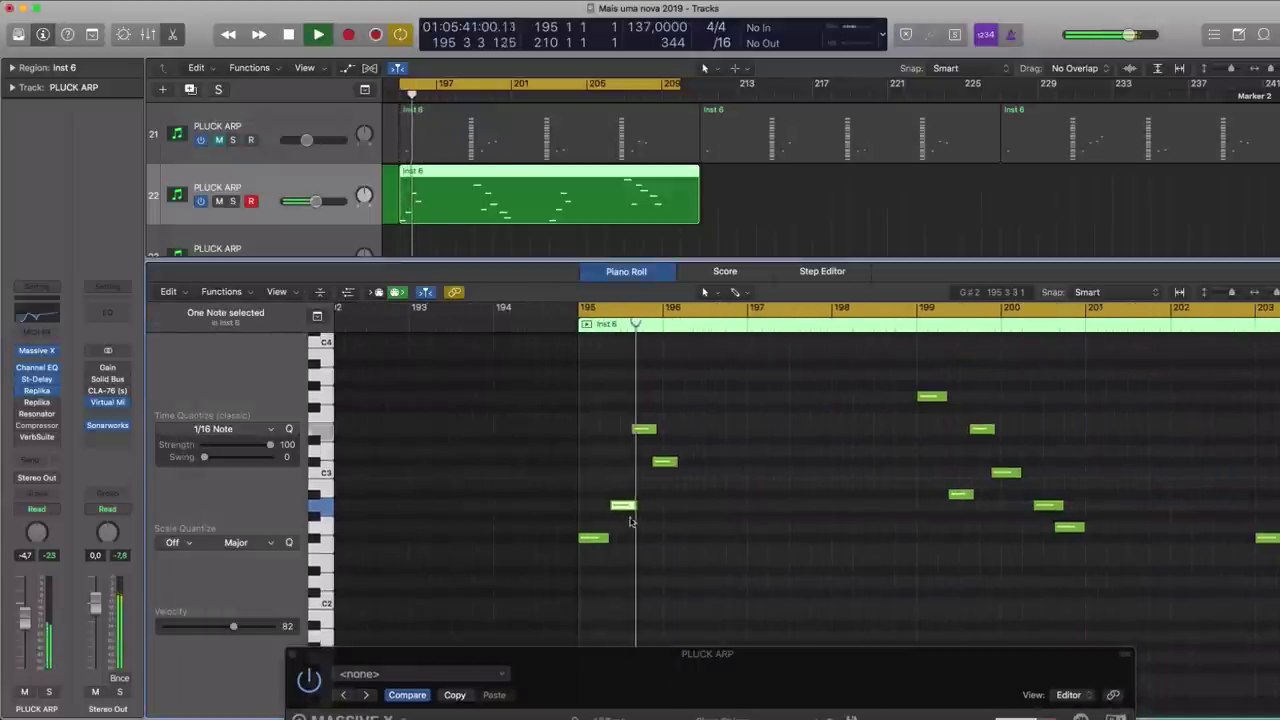
key("space")
left_click_drag(619, 512, 619, 524)
left_click(644, 430)
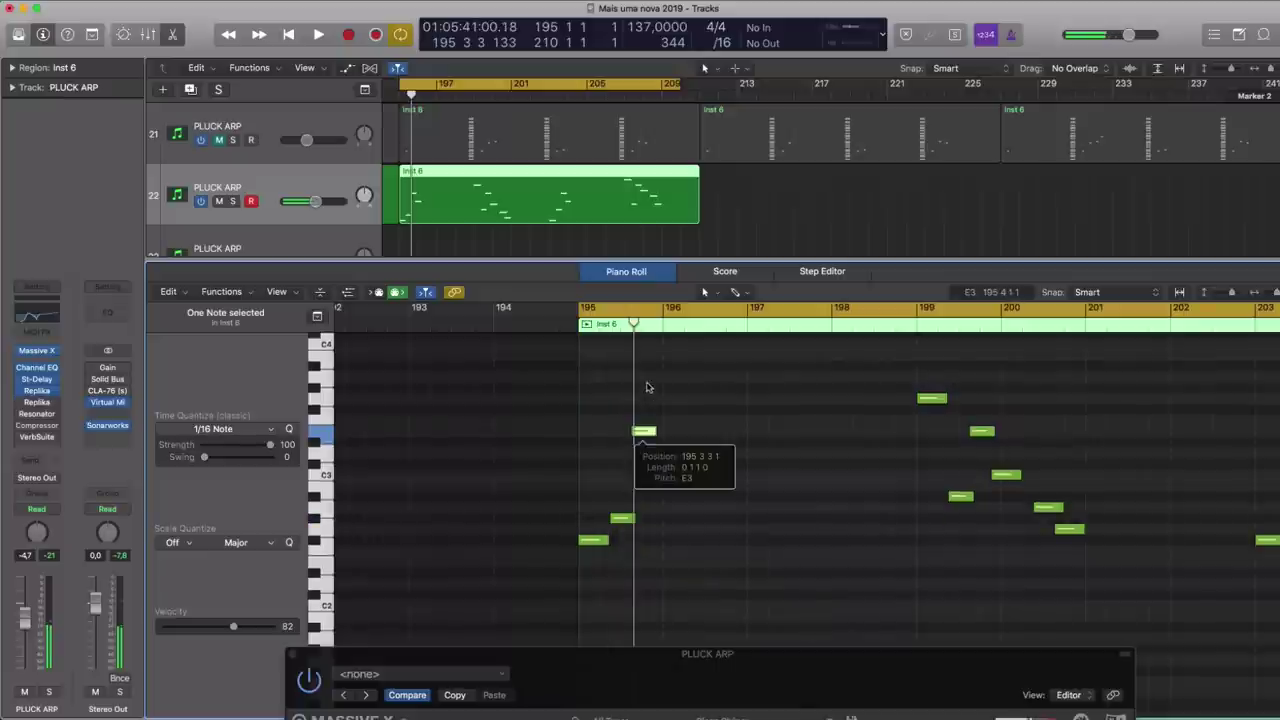
key("space")
key("space")
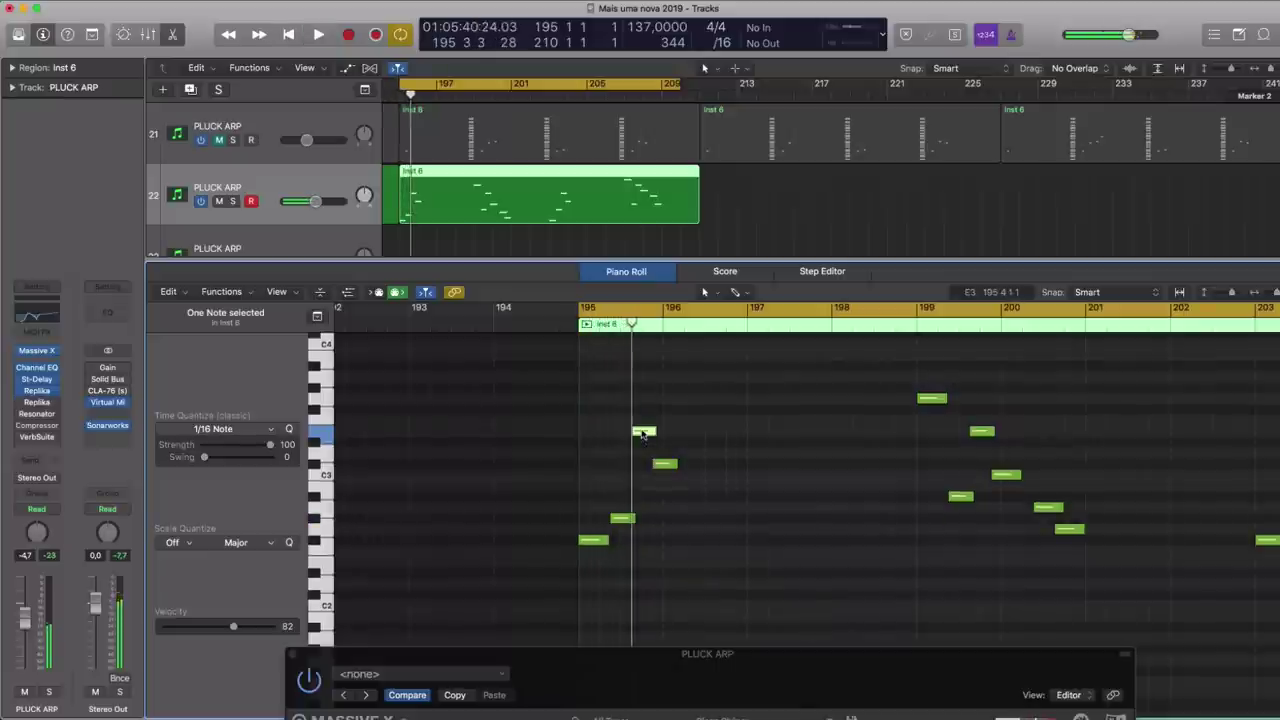
- Lower the third note of bar 195 to B2, delete the C#3 note after it and play the phrase
left_click(642, 438)
left_click_drag(642, 436, 642, 488)
left_click(664, 465)
key("Delete")
key("space")
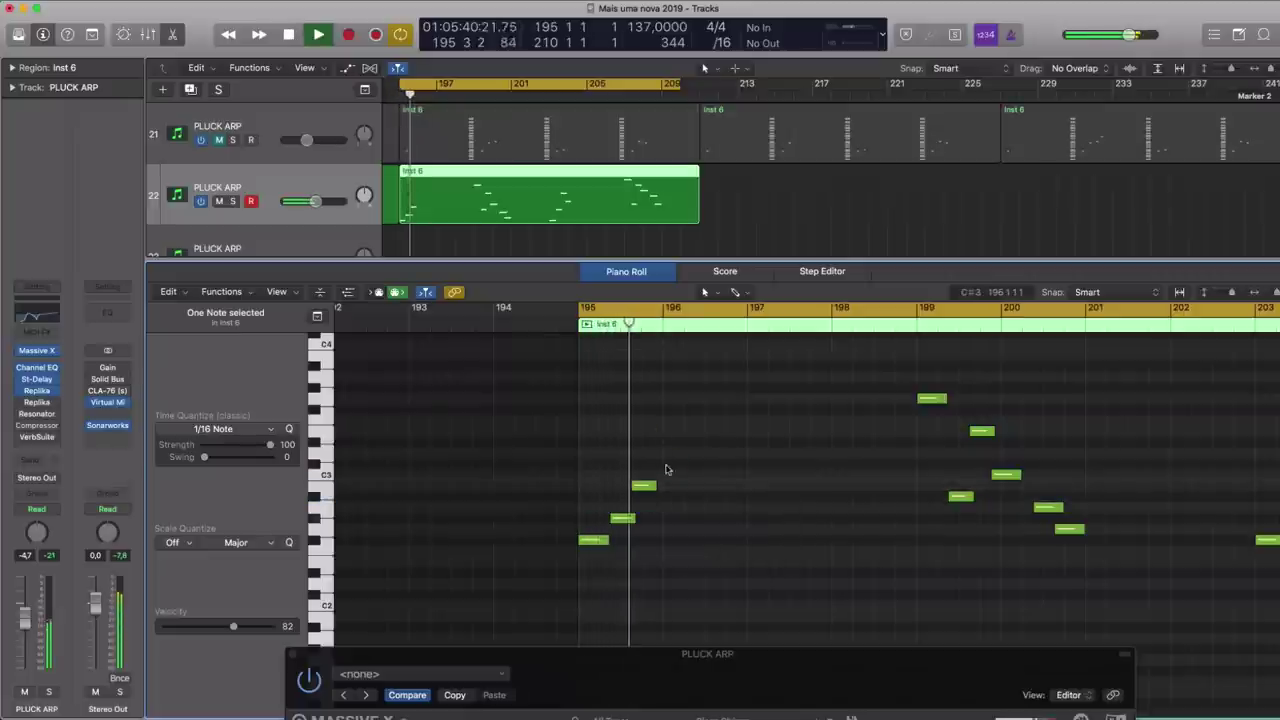
- Move the third note to A#2 on beat 4 of bar 195 and check the phrase with playback
left_click_drag(645, 486, 656, 502)
key("space")
key("space")
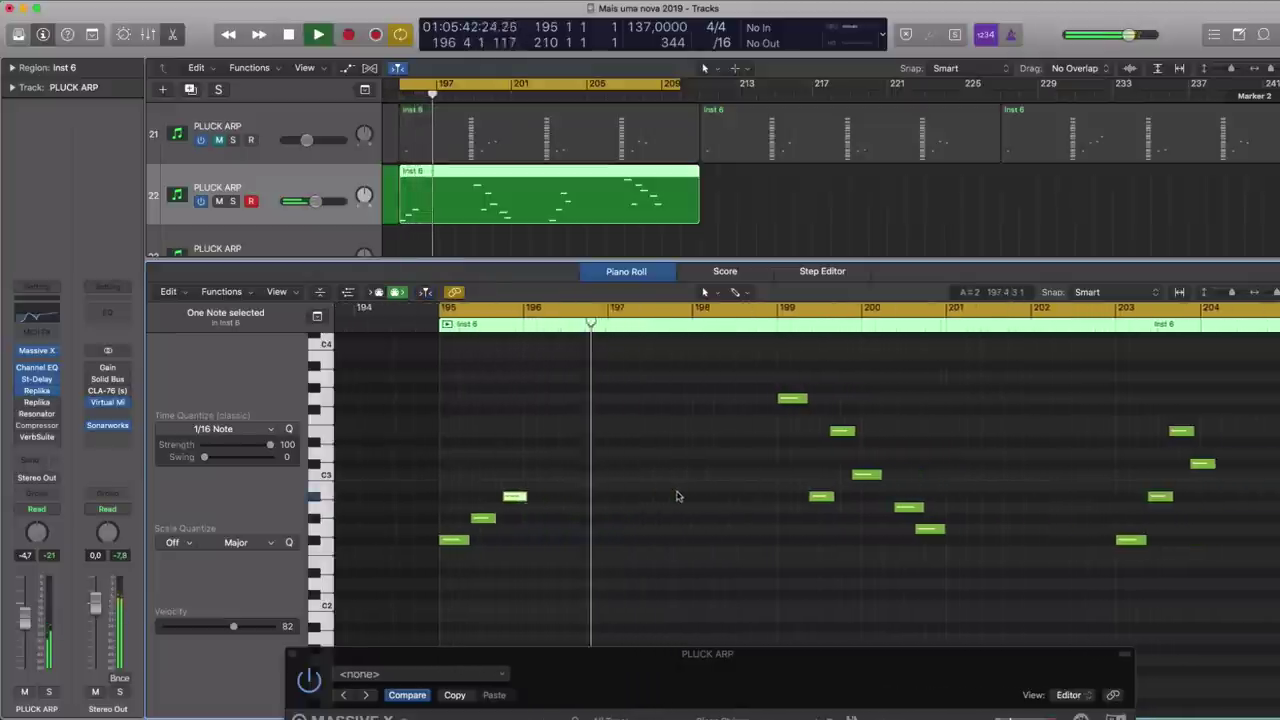
key("space")
- Delete all notes from bar 199 to the end of the region and play back the remaining three-note phrase
left_click_drag(719, 365, 987, 568)
key("Delete")
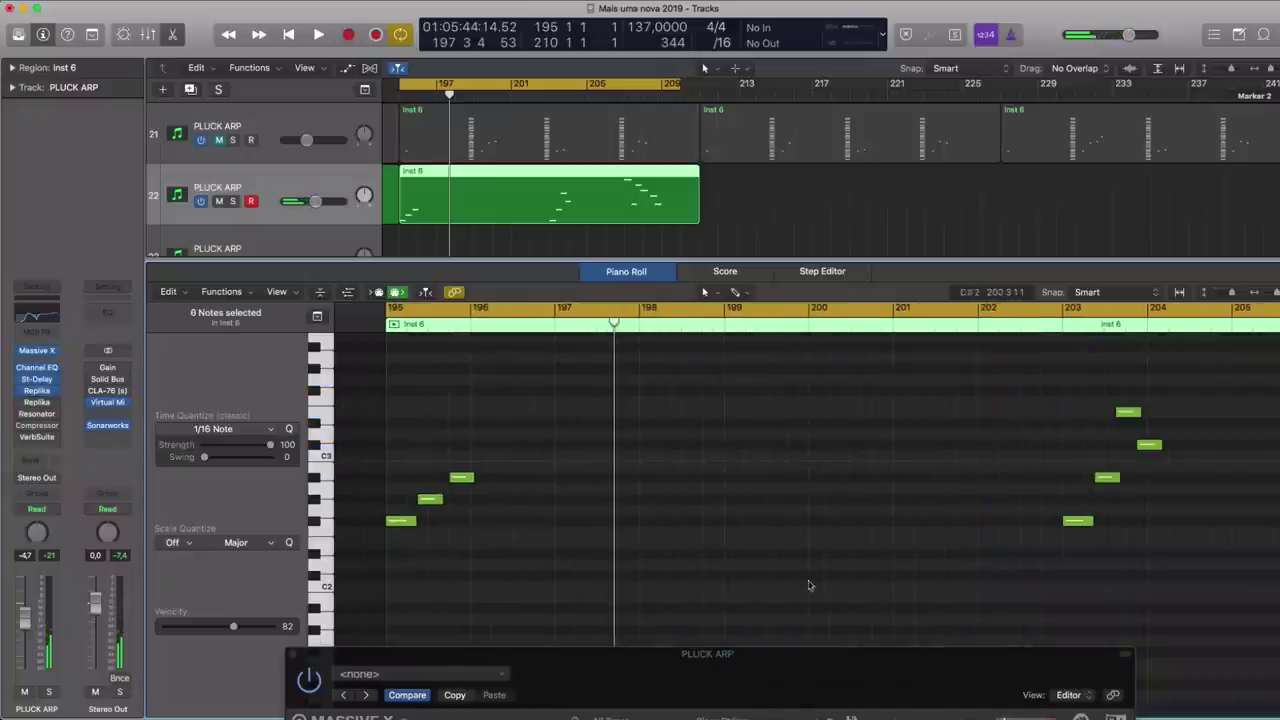
left_click(1049, 425)
key("super+Left")
key("super+Left")
key("super+Left")
left_click_drag(786, 338, 1086, 619)
key("Delete")
key("space")
scroll(817, 566, "right", 3)
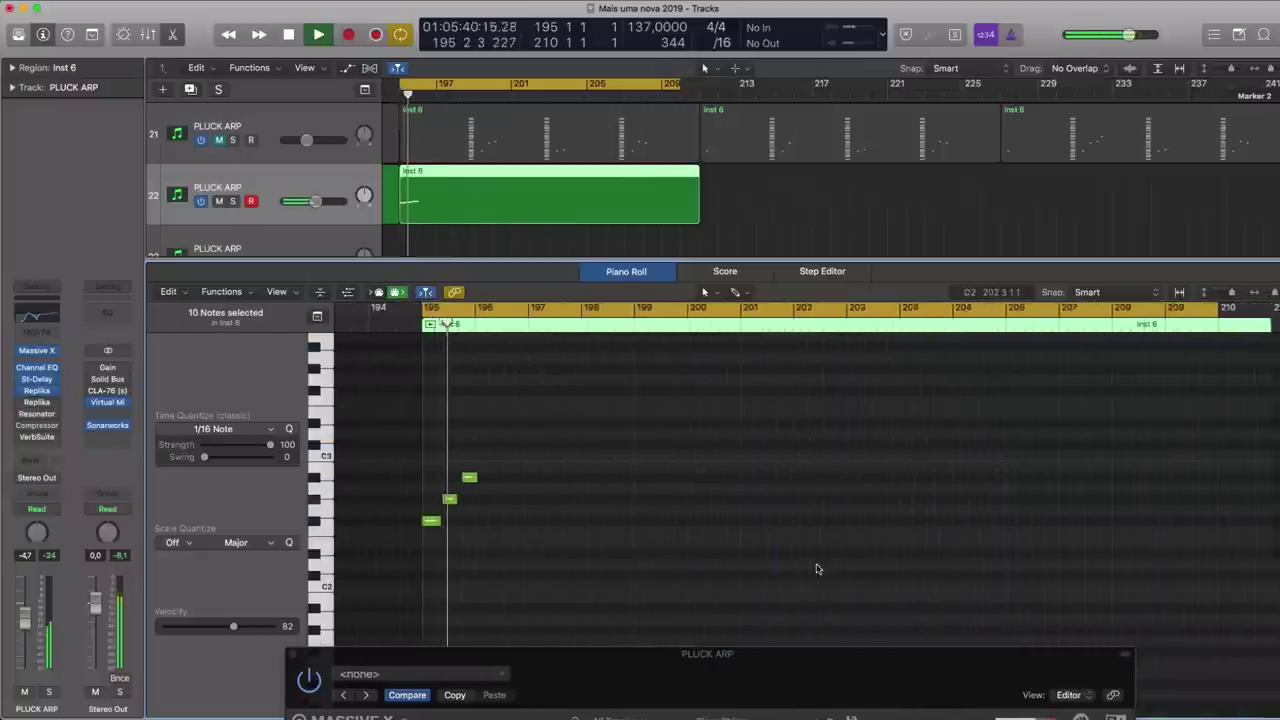
key("space")
- Copy the three-note phrase from bar 195 to bar 199 and start playback
left_click_drag(572, 585, 390, 478)
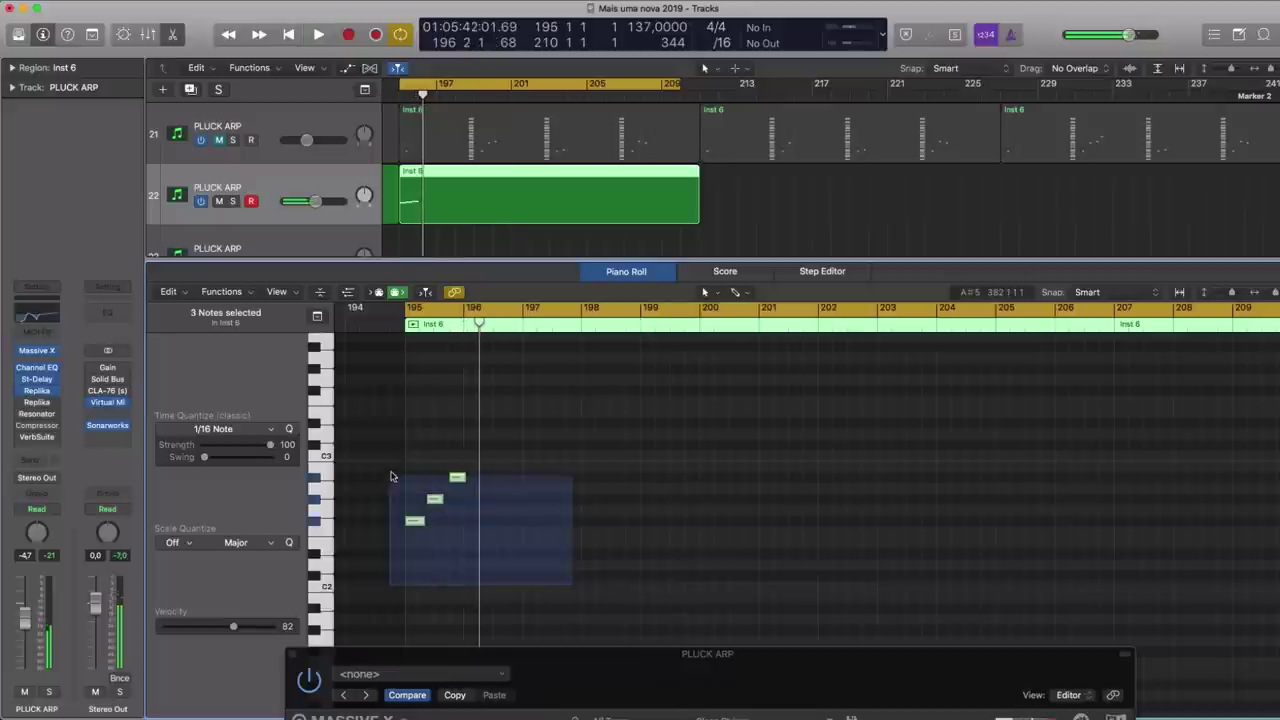
left_click_drag(415, 528, 655, 530)
key("space")
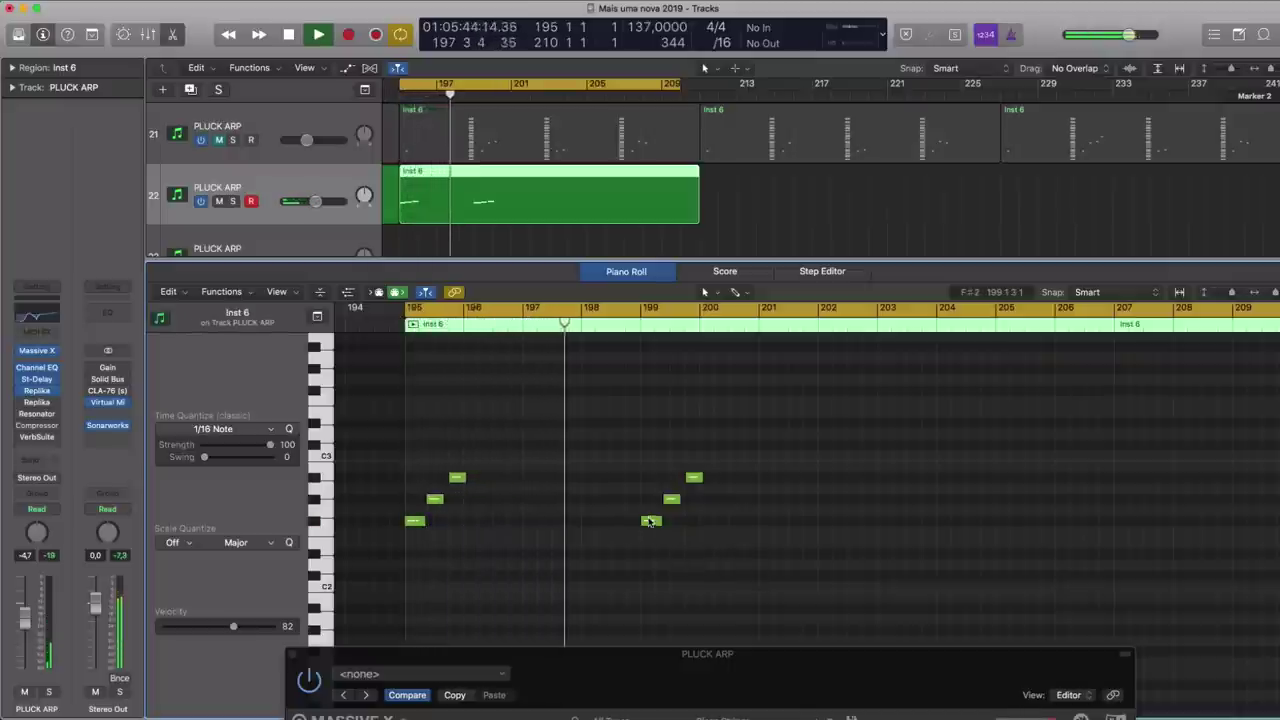
- Raise the first copied note in bar 199 to C3 and the third to C#3, auditioning the phrase
left_click_drag(650, 520, 694, 444)
key("space")
key("space")
left_click(620, 316)
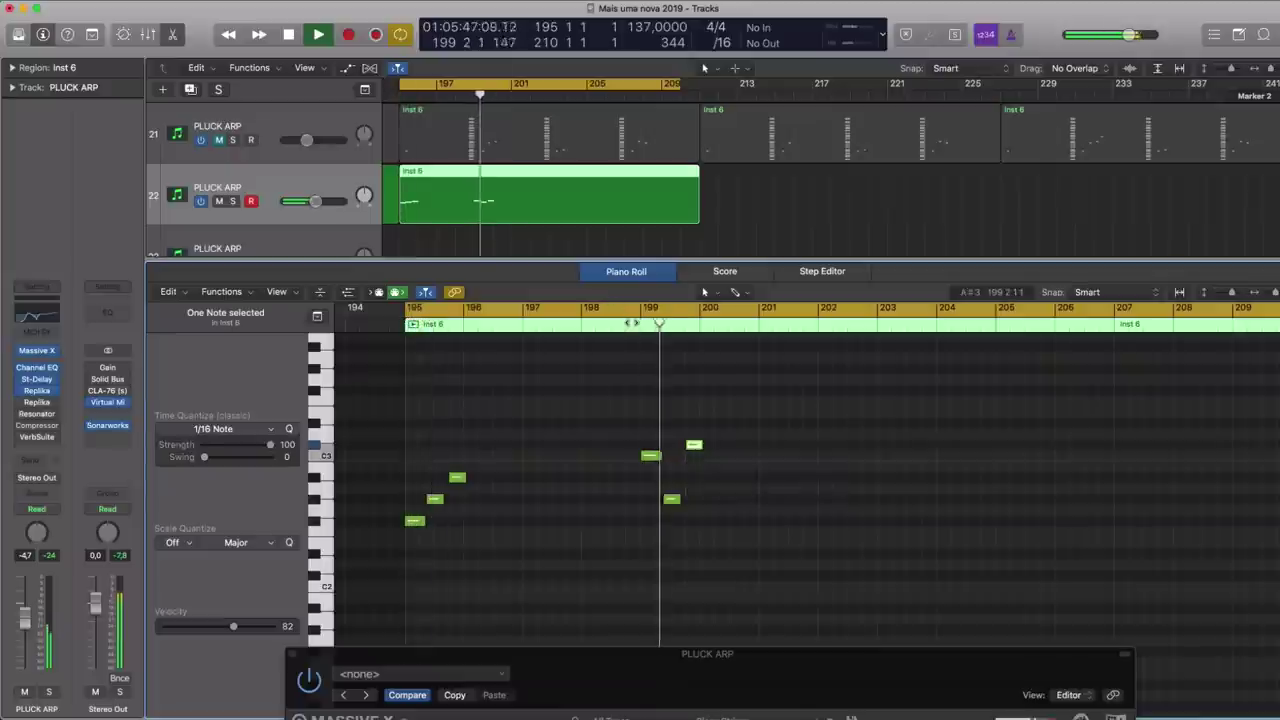
key("space")
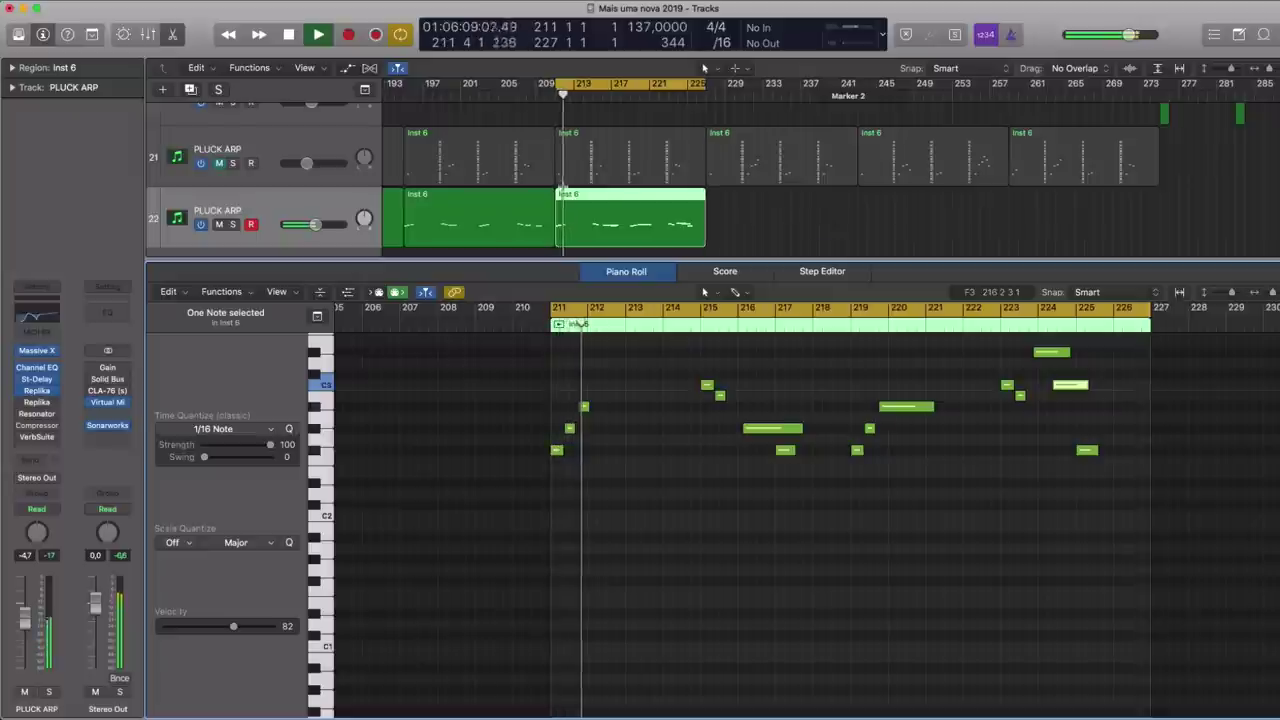
- Stop playback, deselect the note and open the Massive X instrument on the PLUCK ARP track
key("space")
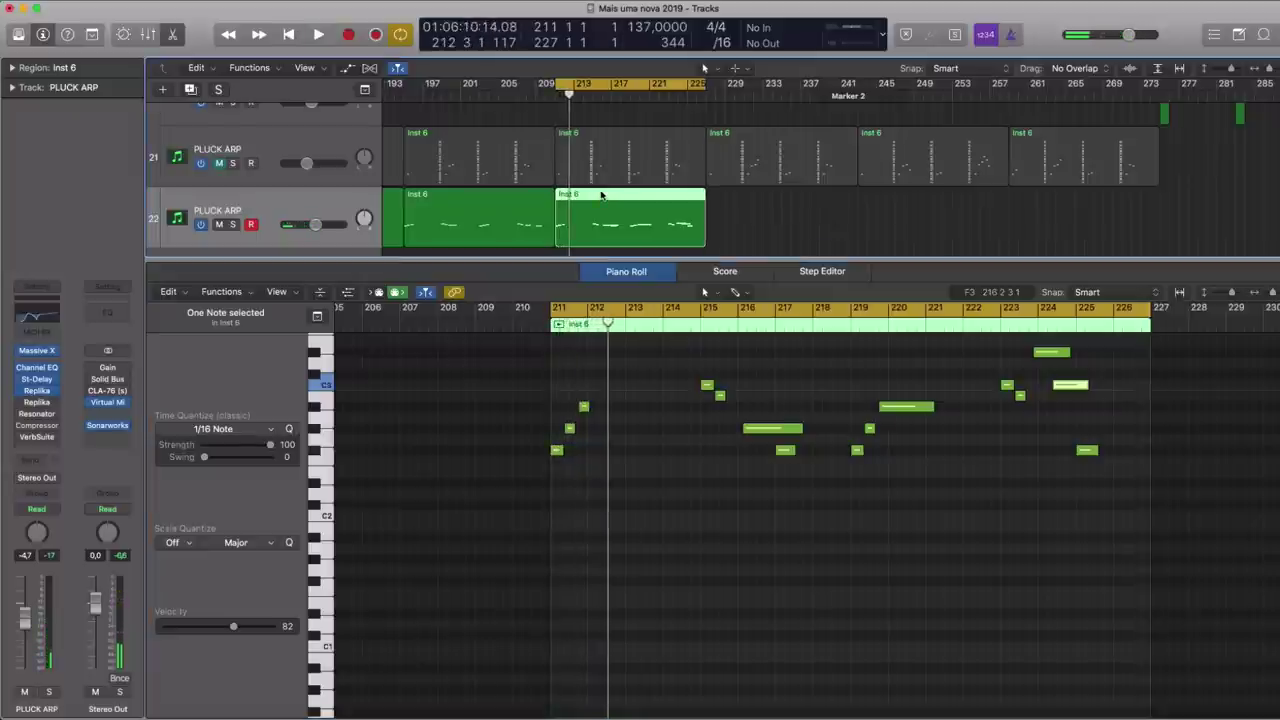
left_click(795, 364)
mouse_move(38, 352)
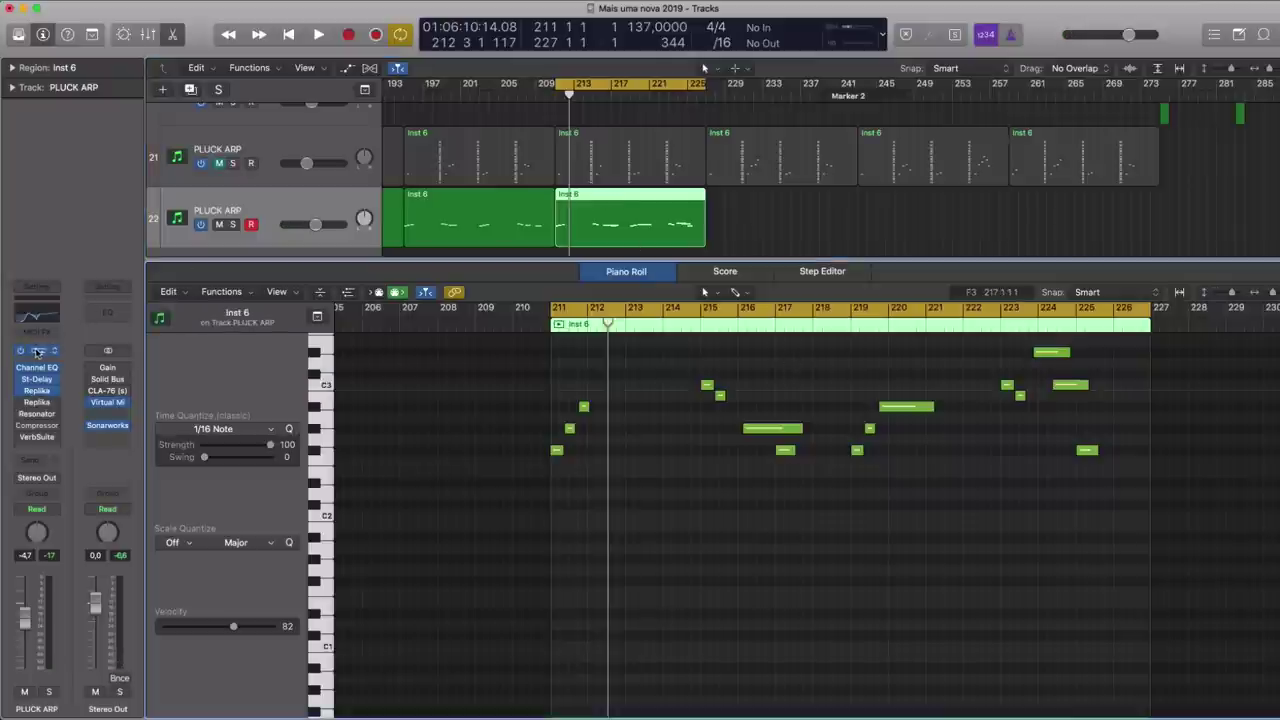